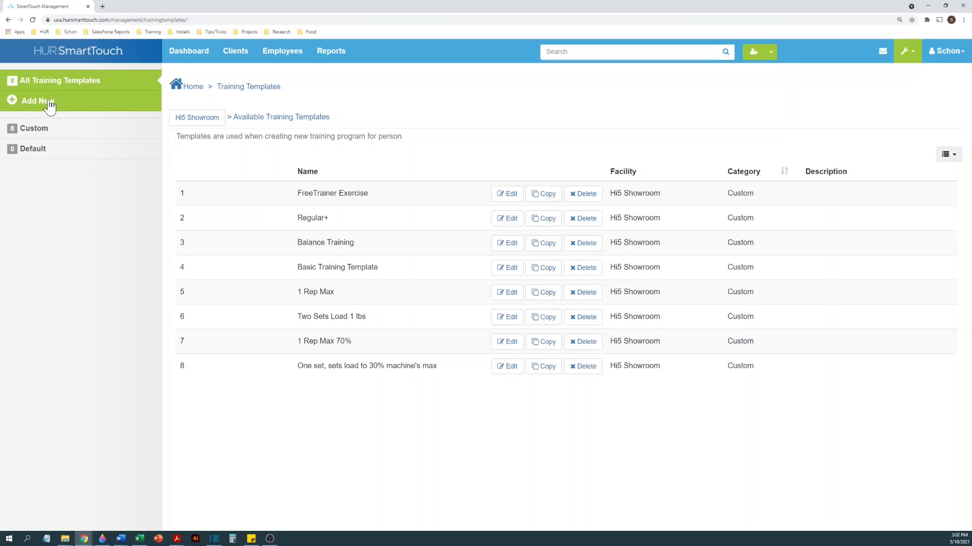
# - Start a new training template for the Hi5 Showroom facility and name it "New Template"
pyautogui.click(49, 106)
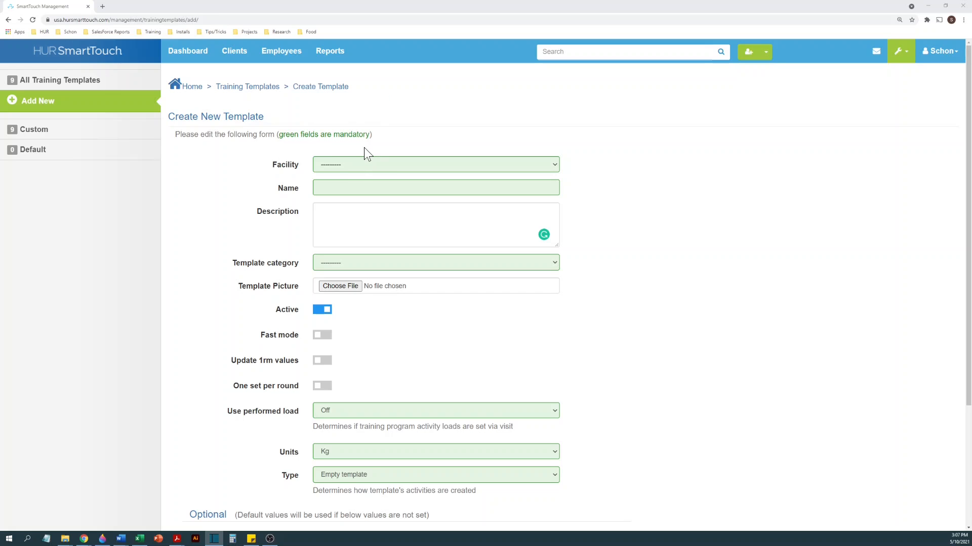
pyautogui.click(366, 167)
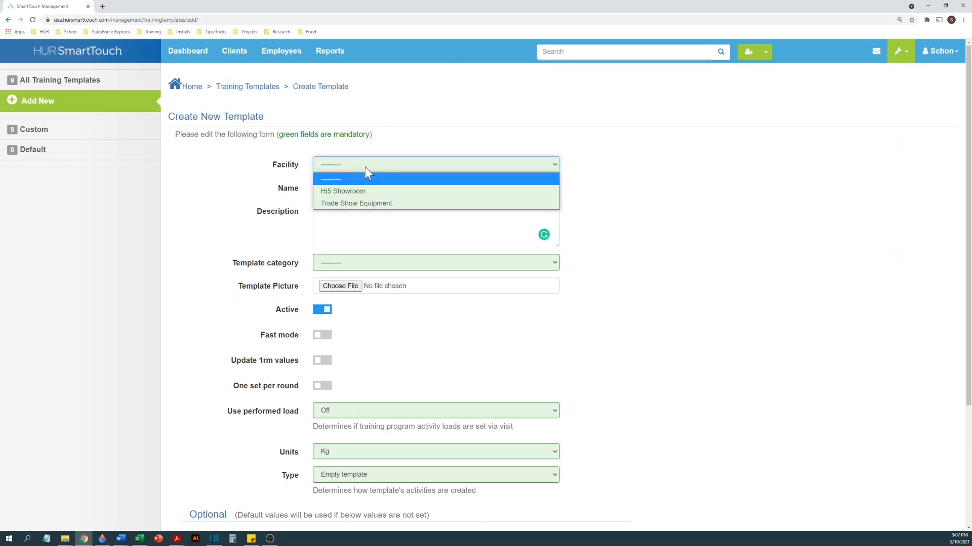
pyautogui.click(355, 191)
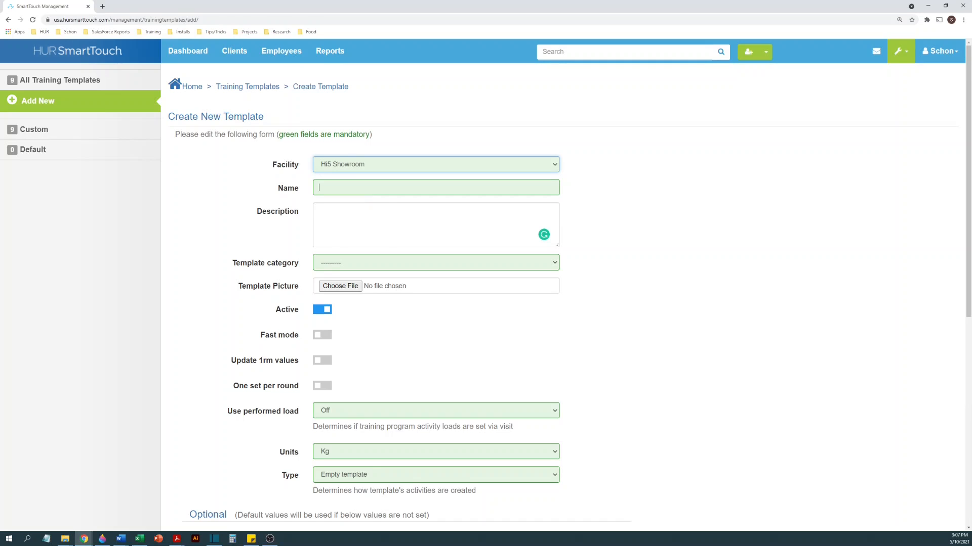
pyautogui.click(319, 188)
pyautogui.write('Ne')
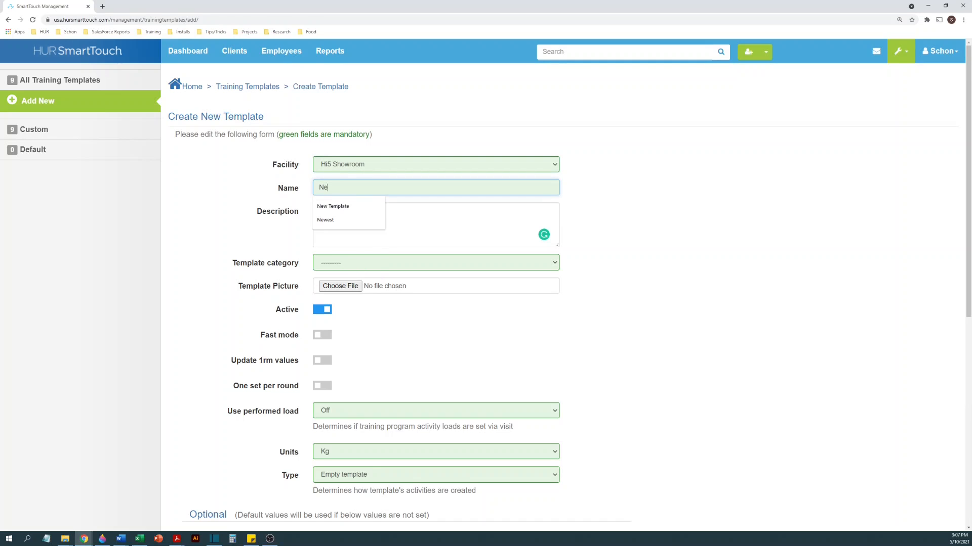
pyautogui.write('w Template')
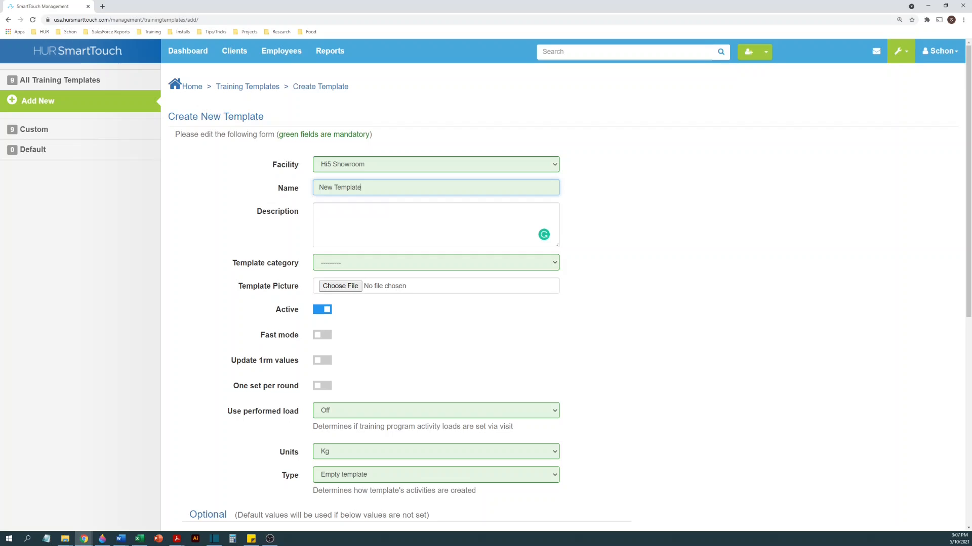
# - Enter "Strength Training" as the template's description and set its category to Default
pyautogui.click(318, 211)
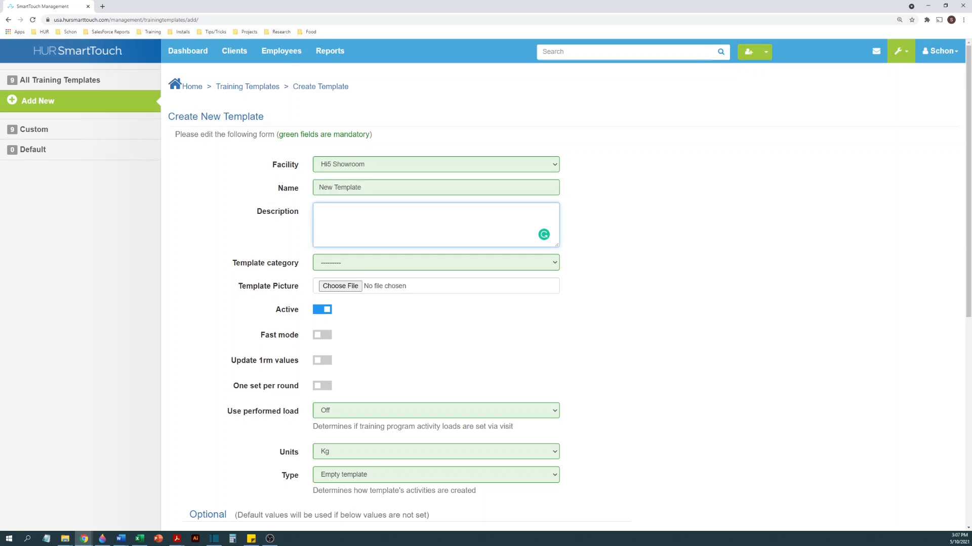
pyautogui.write('Strength Training')
pyautogui.click(367, 265)
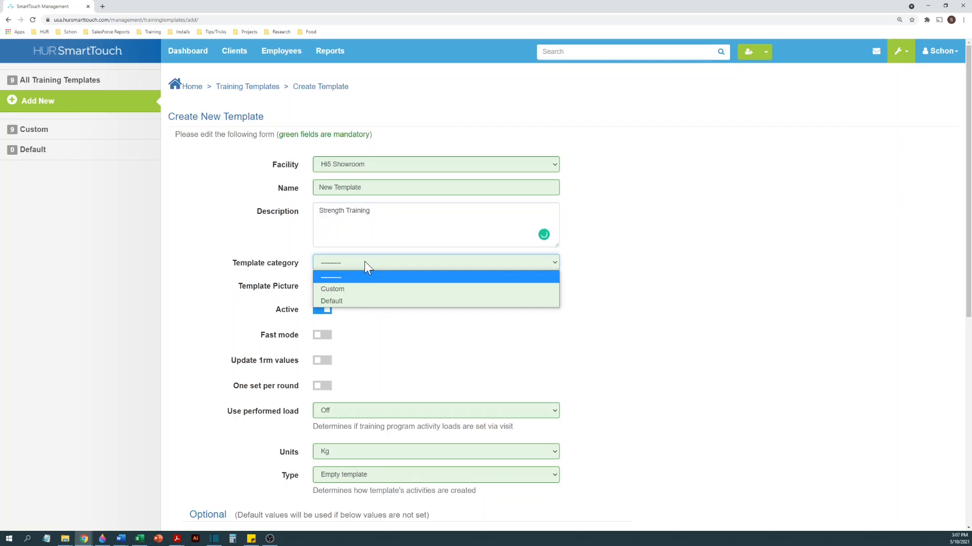
pyautogui.click(342, 301)
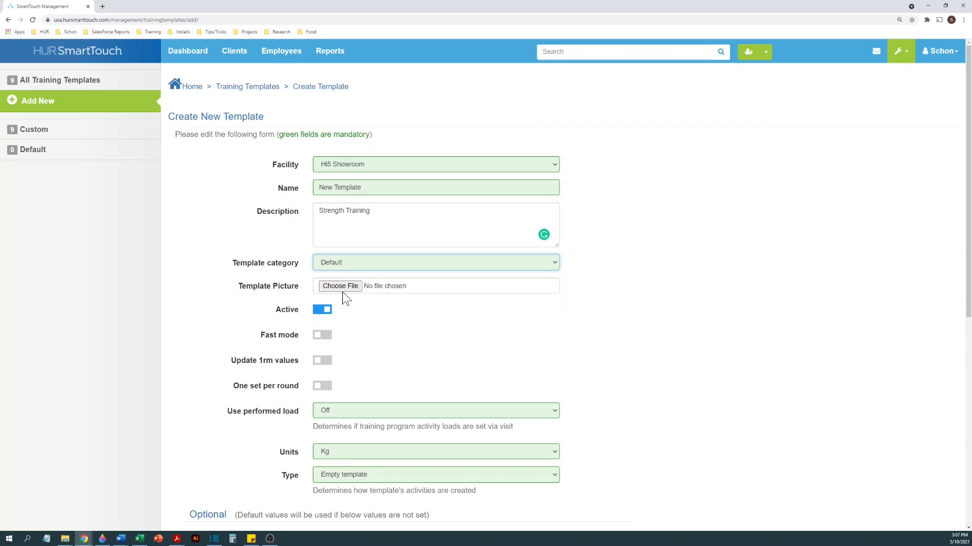
pyautogui.click(352, 261)
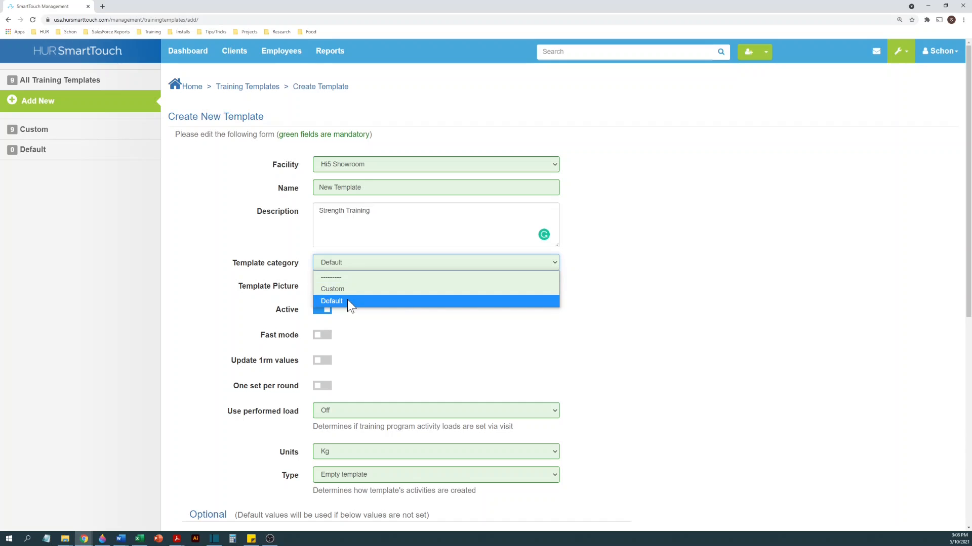
pyautogui.click(357, 267)
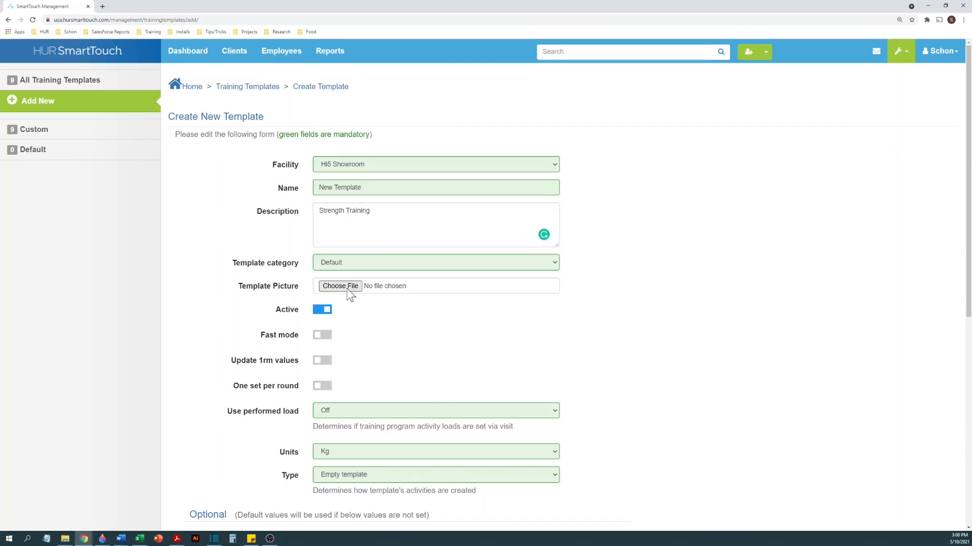
pyautogui.click(347, 289)
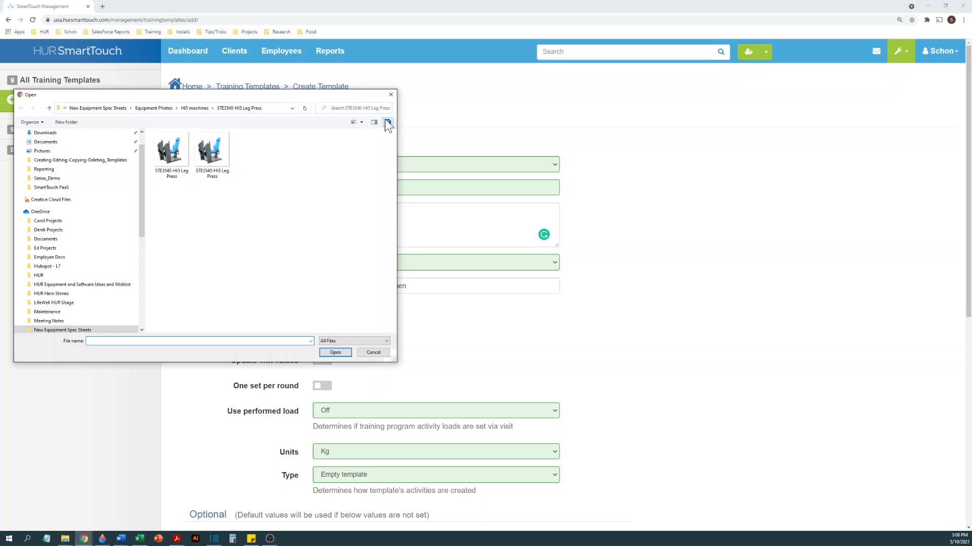
pyautogui.click(392, 96)
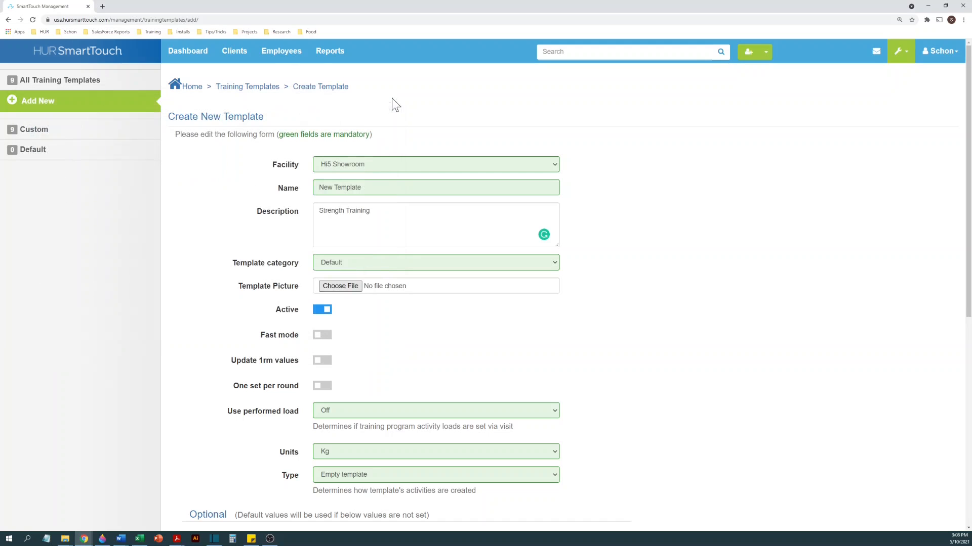
pyautogui.click(327, 318)
pyautogui.click(319, 311)
pyautogui.scroll(-3, 396, 321)
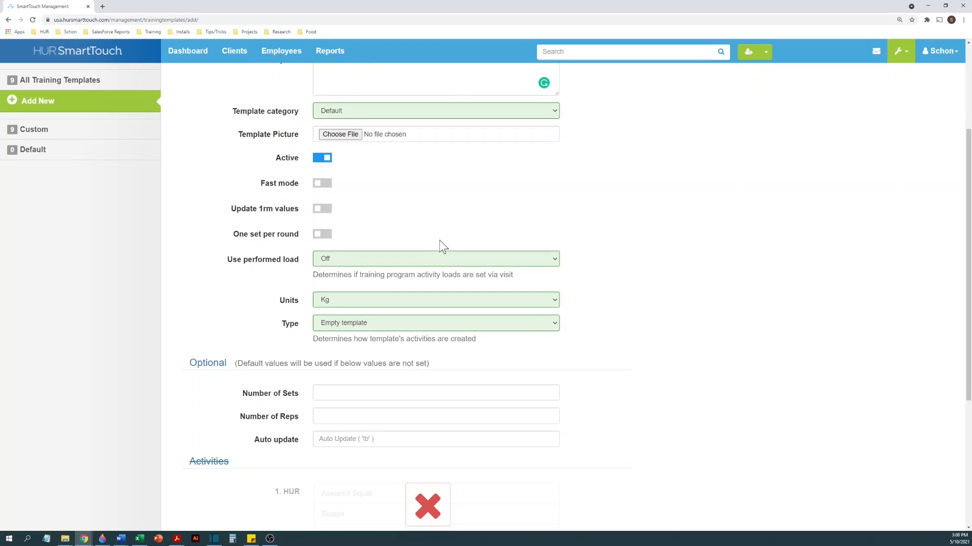
pyautogui.click(321, 187)
pyautogui.click(325, 186)
pyautogui.click(320, 210)
pyautogui.click(328, 215)
pyautogui.click(323, 235)
pyautogui.click(328, 236)
pyautogui.click(350, 264)
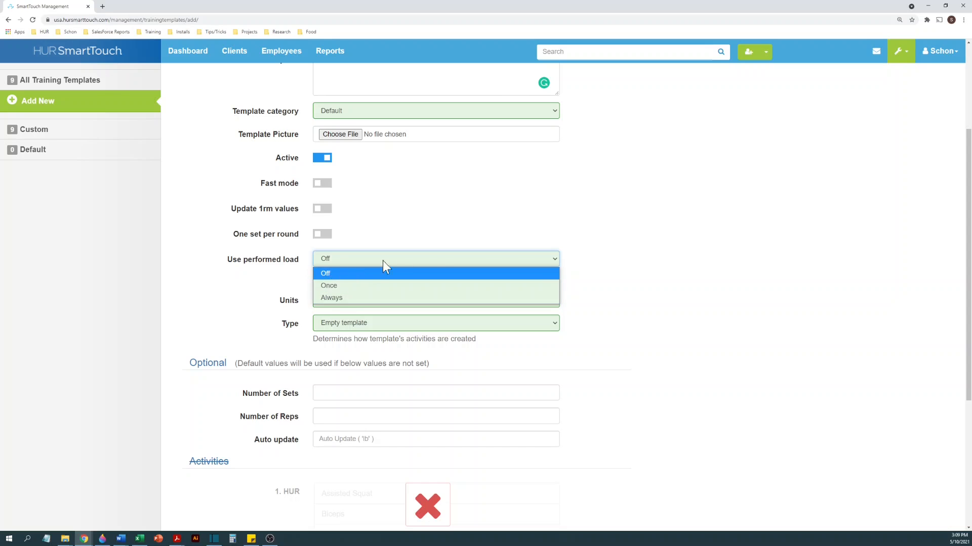
pyautogui.click(566, 254)
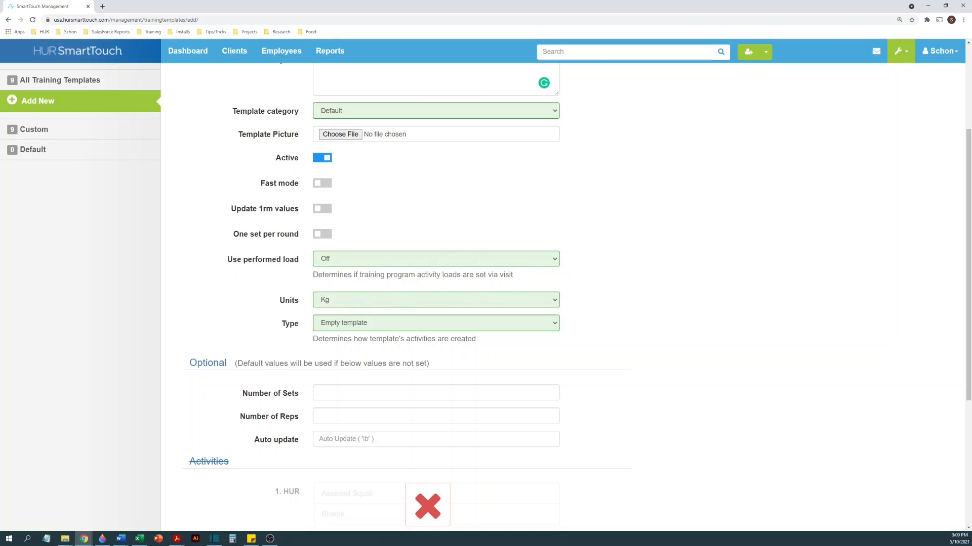
pyautogui.click(414, 258)
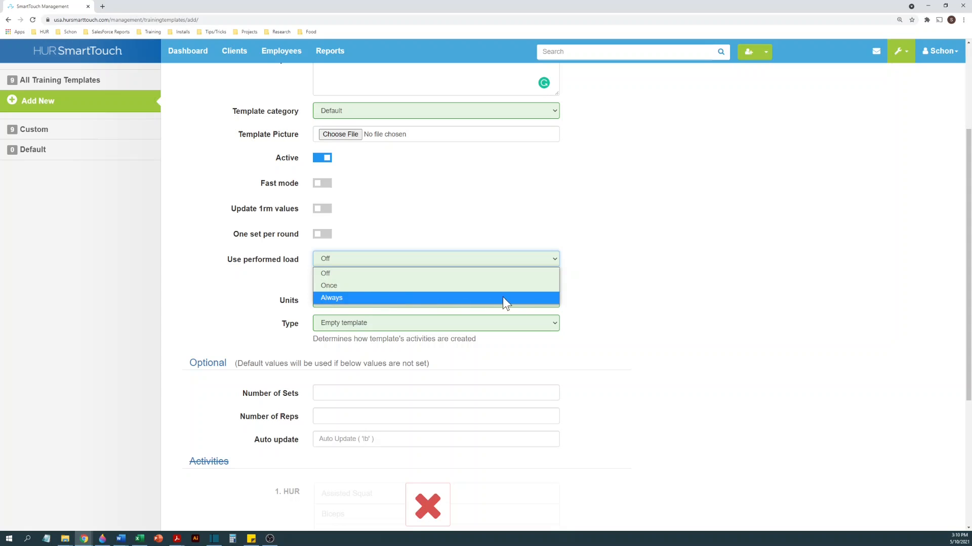
pyautogui.click(585, 299)
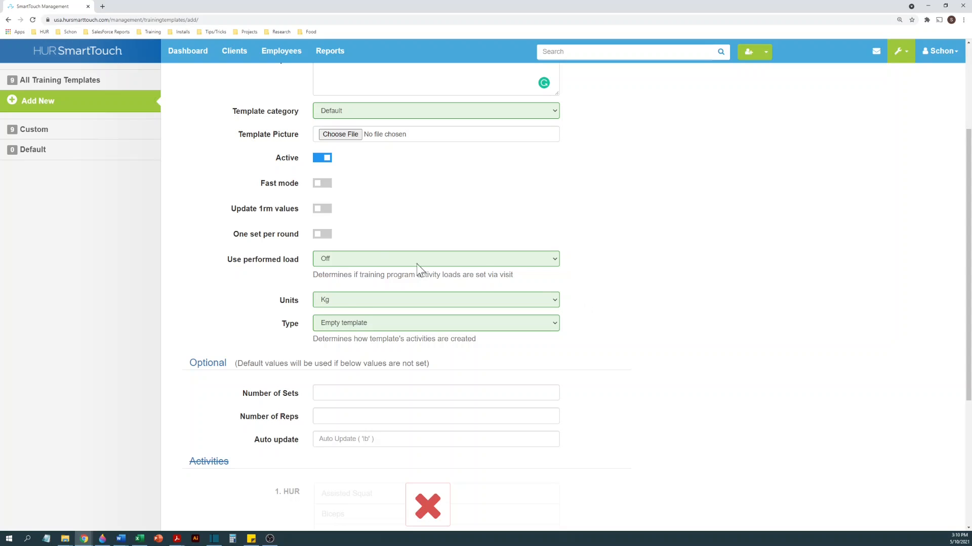
# - Set the template's units to Lb and its type to "One set load 1lb"
pyautogui.click(342, 299)
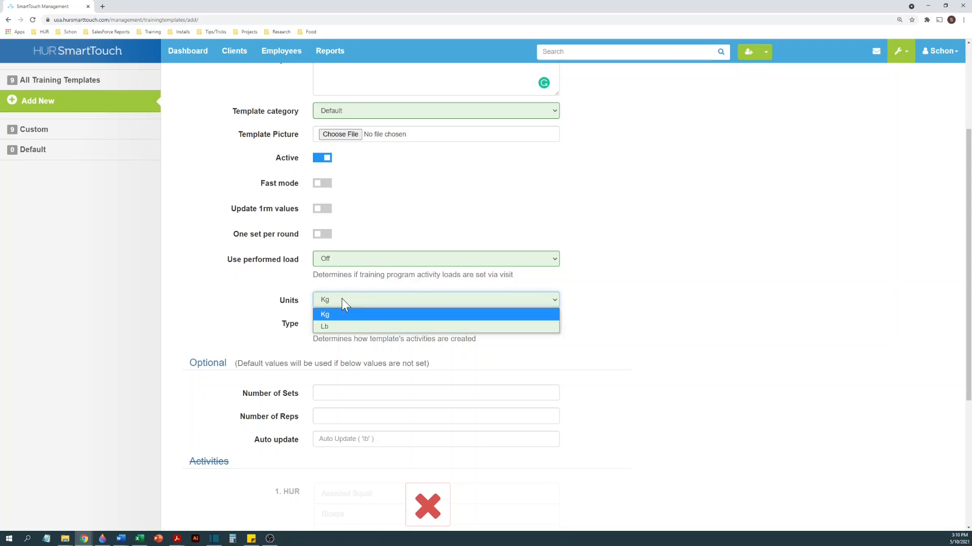
pyautogui.click(337, 330)
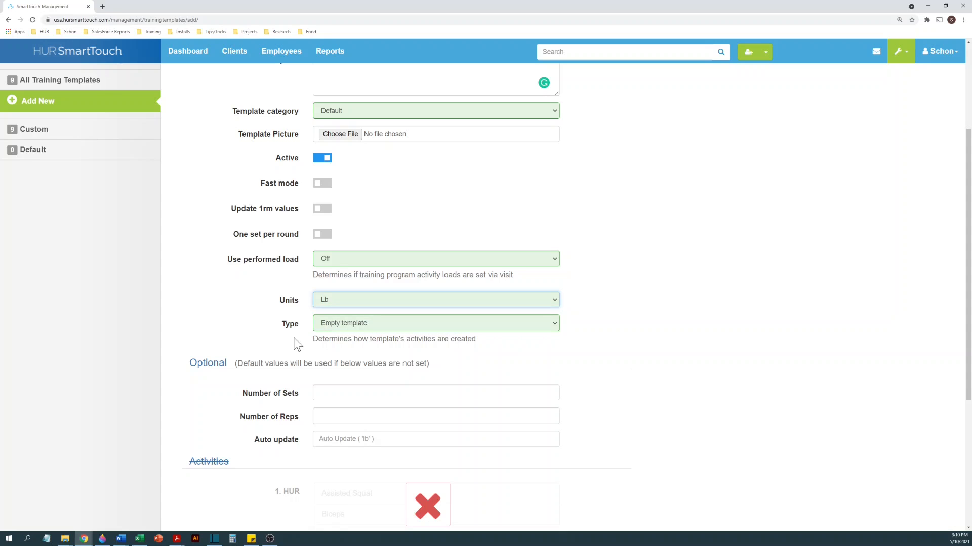
pyautogui.scroll(-2, 293, 338)
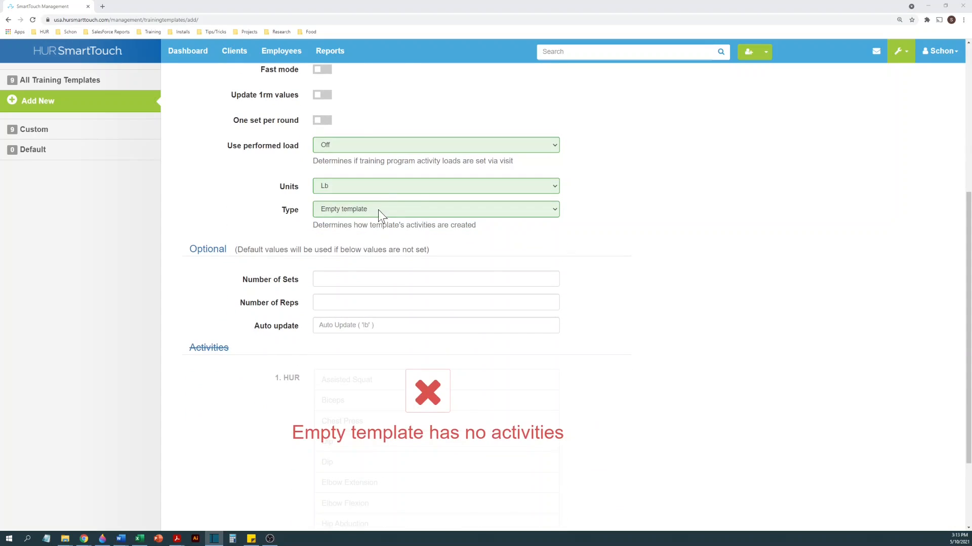
pyautogui.click(378, 209)
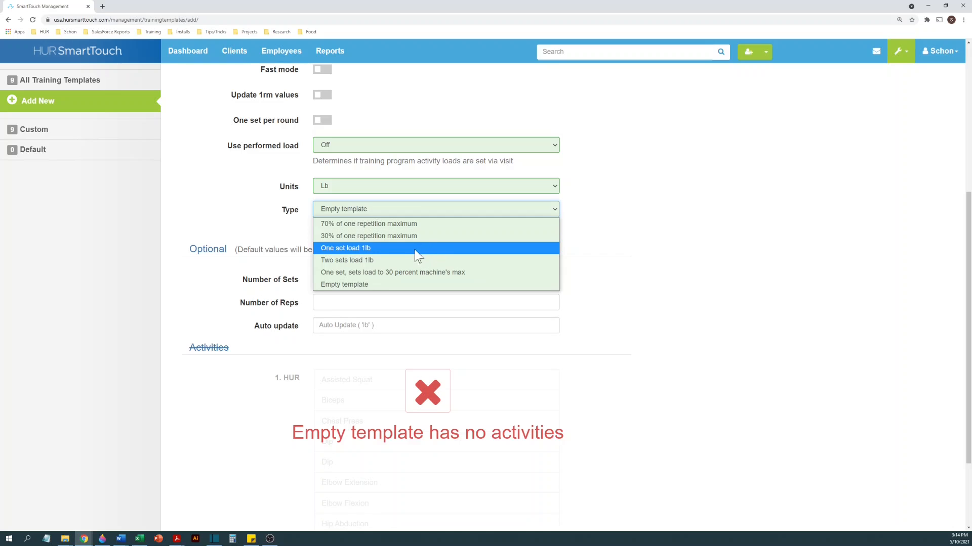
pyautogui.click(382, 248)
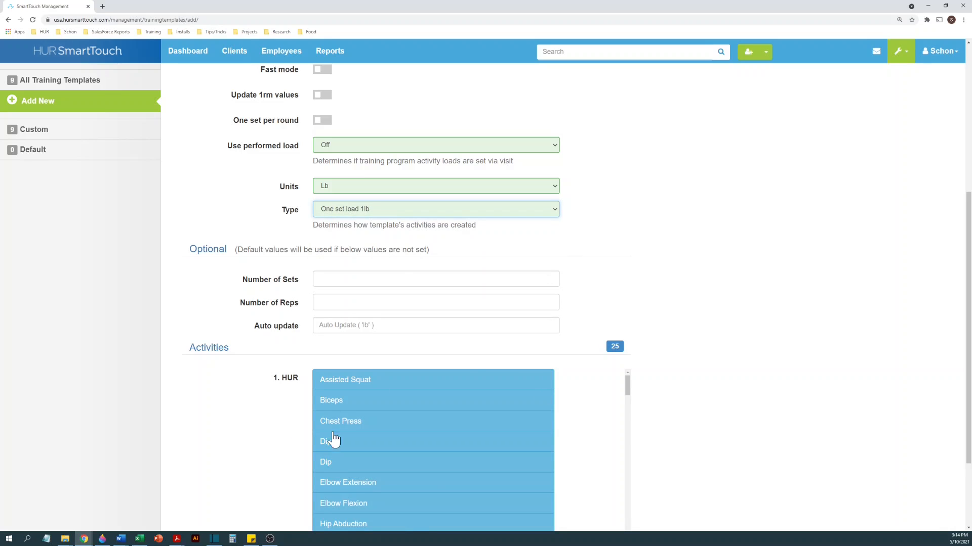
# - Exclude Biceps, Assisted Squat and the first Dip from the template's HUR activities
pyautogui.click(360, 388)
pyautogui.click(362, 385)
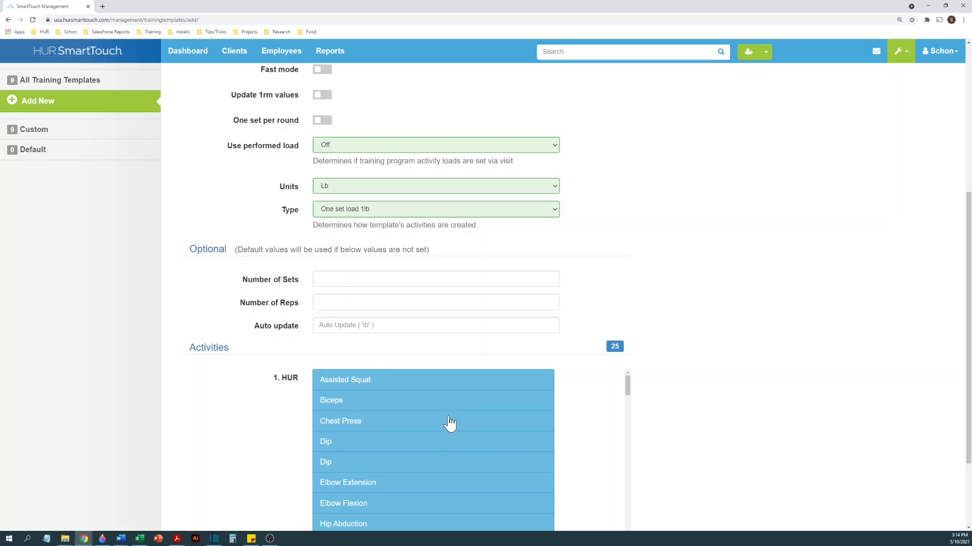
pyautogui.scroll(-3, 506, 445)
pyautogui.scroll(-2, 754, 434)
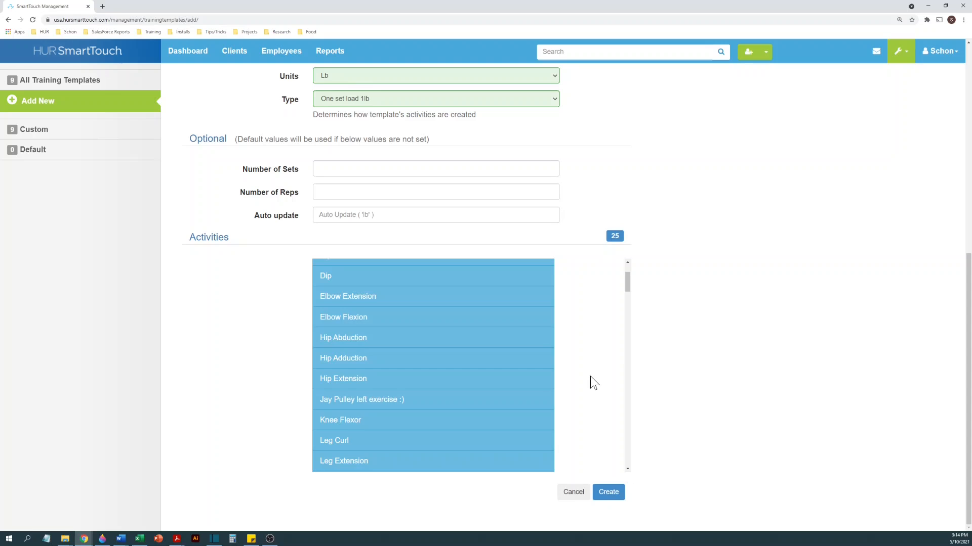
pyautogui.scroll(-3, 538, 383)
pyautogui.scroll(-3, 538, 384)
pyautogui.scroll(10, 538, 384)
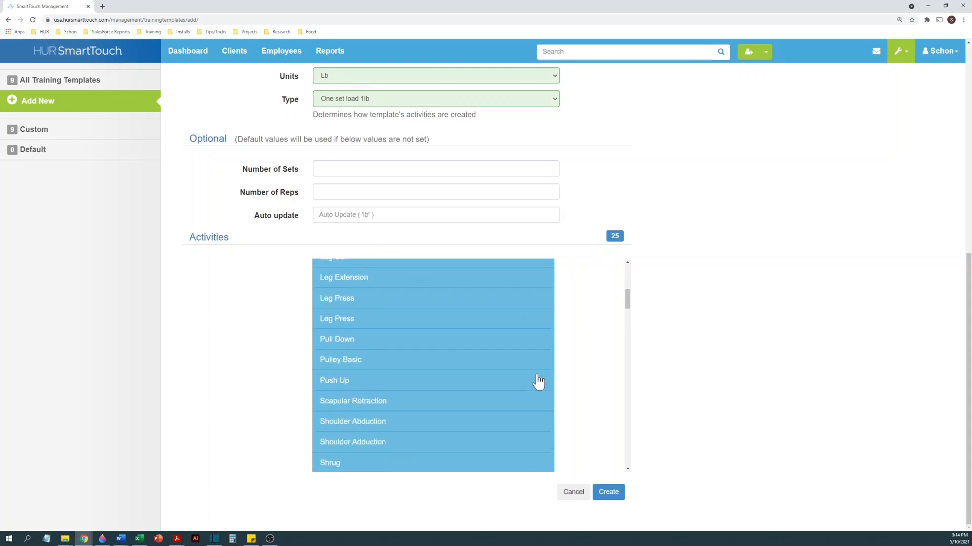
pyautogui.click(399, 291)
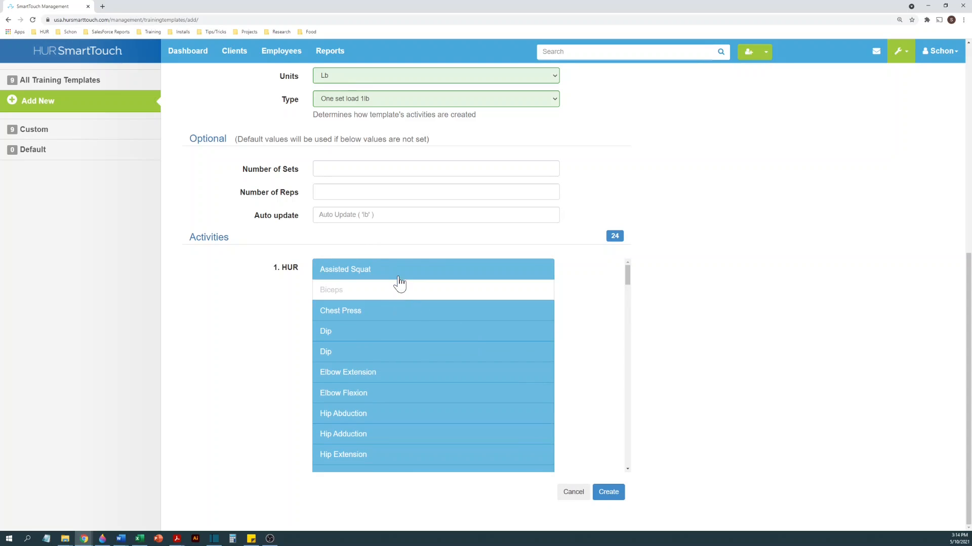
pyautogui.click(399, 276)
pyautogui.click(405, 332)
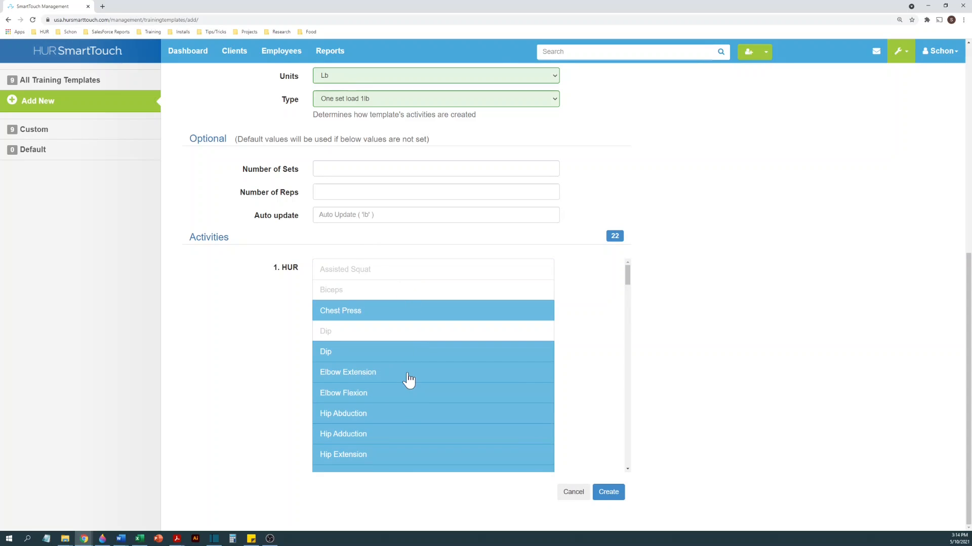
# - Exclude Elbow Extension, Elbow Flexion, Hip Abduction, Hip Adduction and Hip Extension from the HUR activities
pyautogui.click(409, 374)
pyautogui.click(410, 395)
pyautogui.click(404, 416)
pyautogui.click(404, 436)
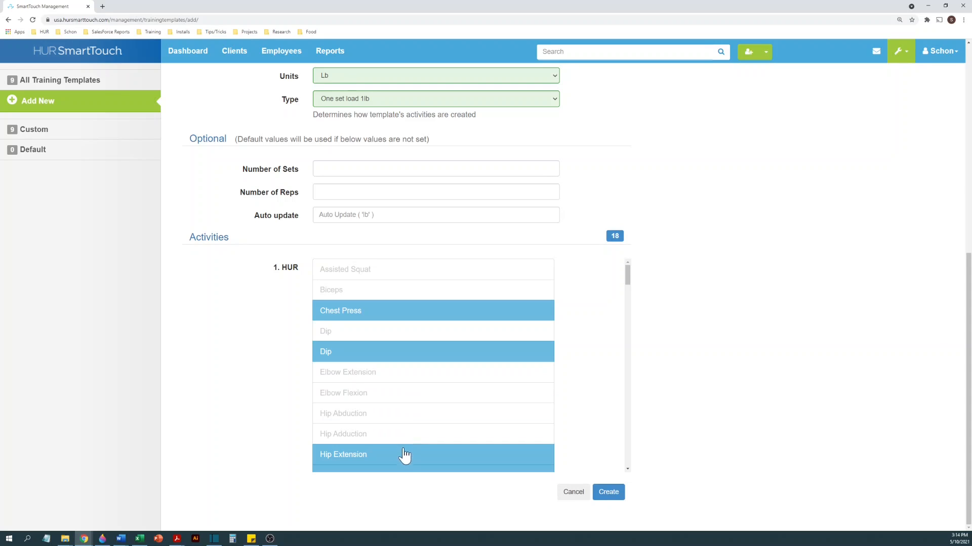
pyautogui.click(403, 458)
# - Exclude the left pulley exercise, Knee Flexor and the second Leg Press, keeping the first Leg Press selected
pyautogui.scroll(-1, 413, 435)
pyautogui.scroll(-2, 412, 435)
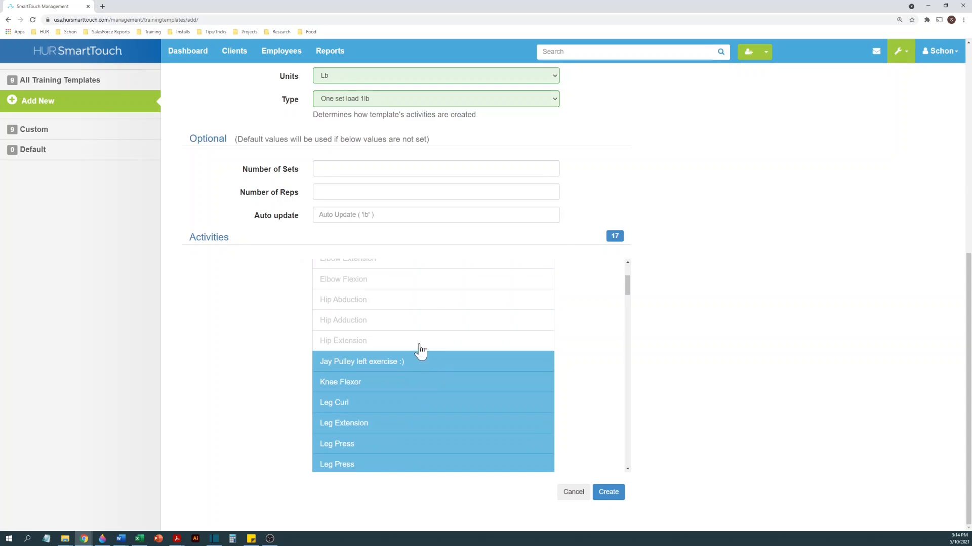
pyautogui.click(420, 361)
pyautogui.click(419, 389)
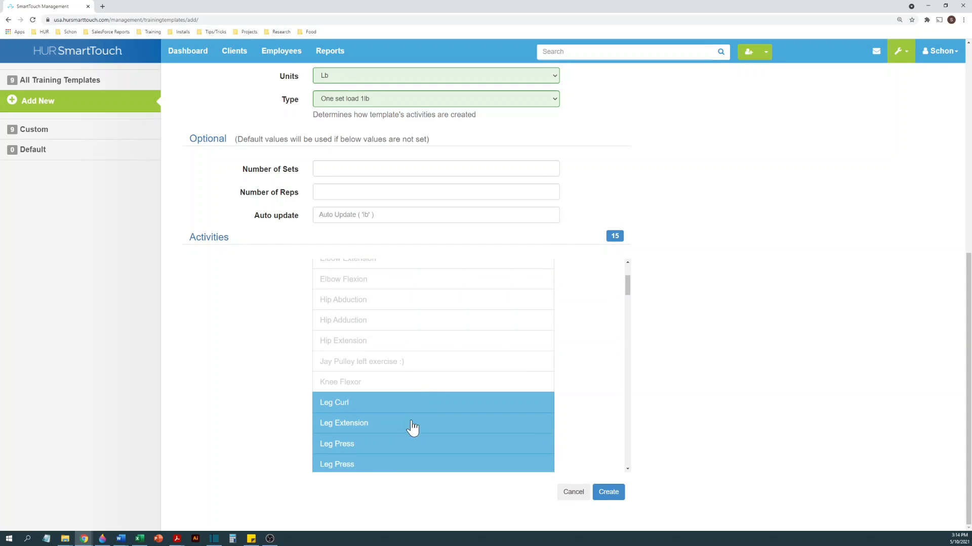
pyautogui.click(403, 446)
pyautogui.scroll(-2, 405, 445)
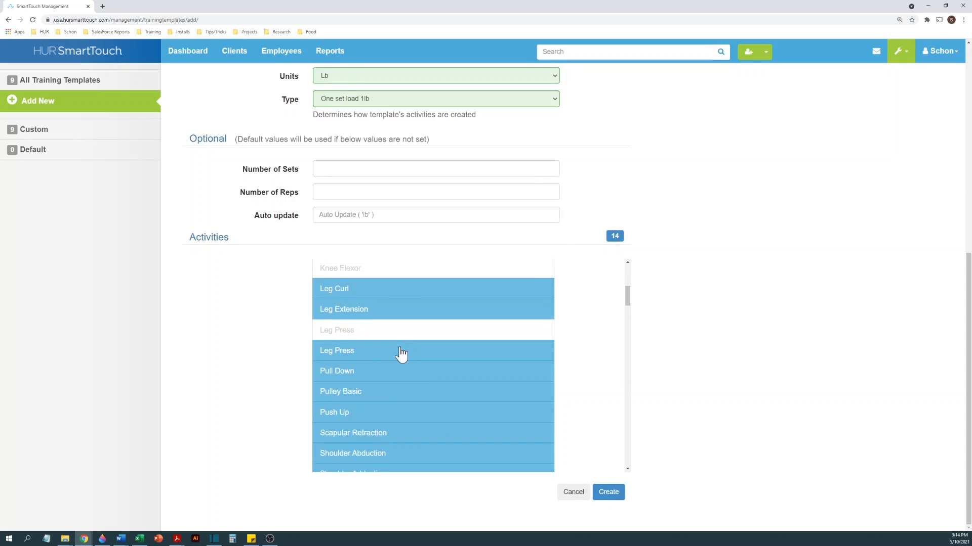
pyautogui.click(401, 354)
pyautogui.click(393, 335)
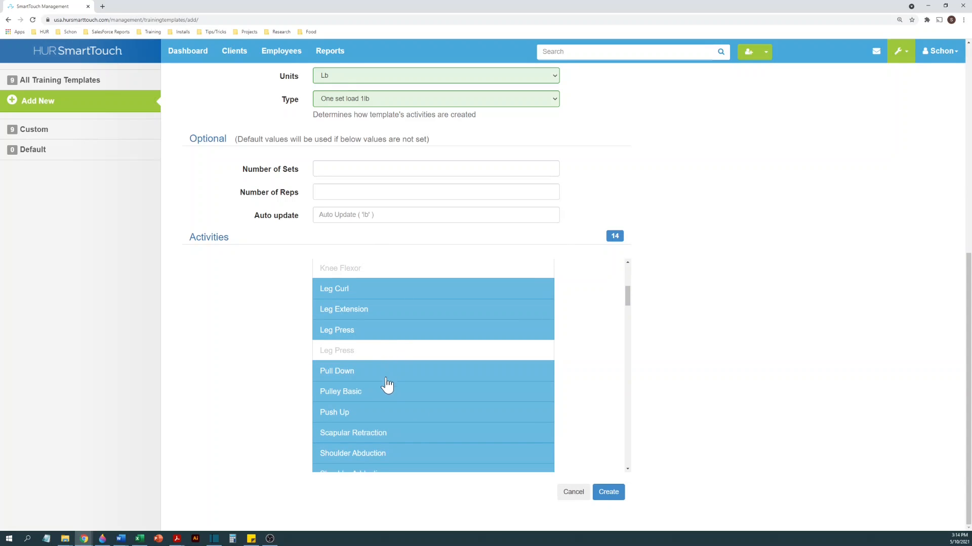
# - Exclude Pulley Basic, Scapular Retraction, Shoulder Abduction, Shoulder Adduction, both Shrug entries and Test Exercise from the activities
pyautogui.click(387, 393)
pyautogui.click(408, 435)
pyautogui.click(412, 447)
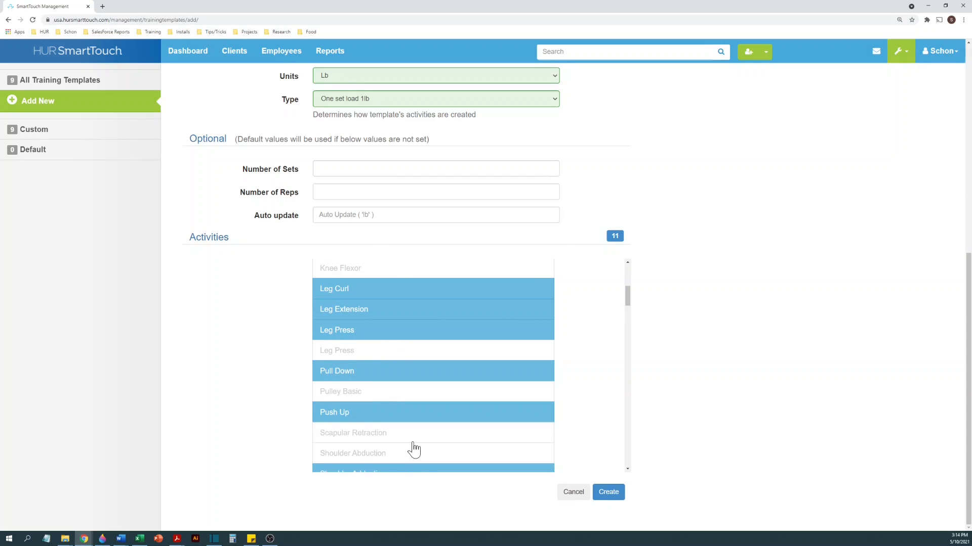
pyautogui.scroll(-2, 412, 448)
pyautogui.click(408, 361)
pyautogui.click(408, 382)
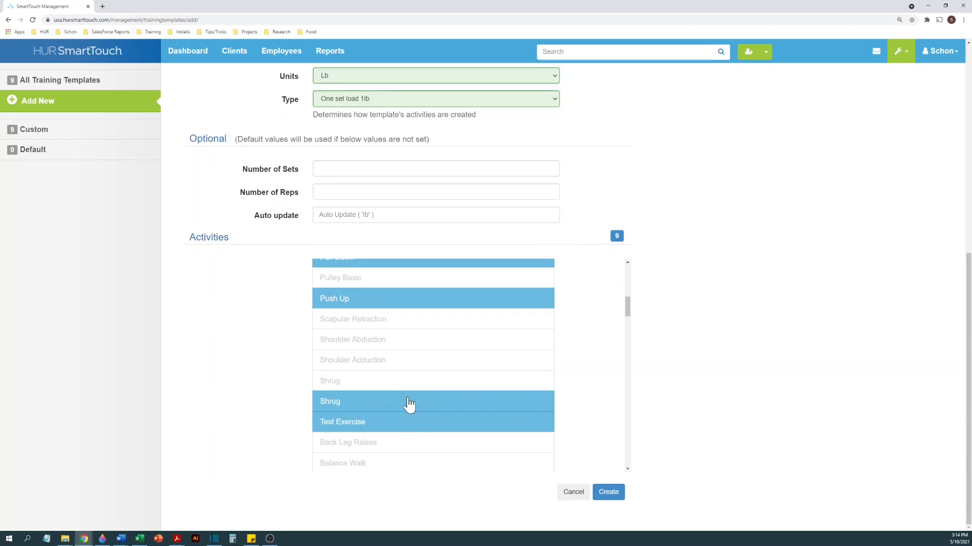
pyautogui.click(409, 403)
pyautogui.click(411, 421)
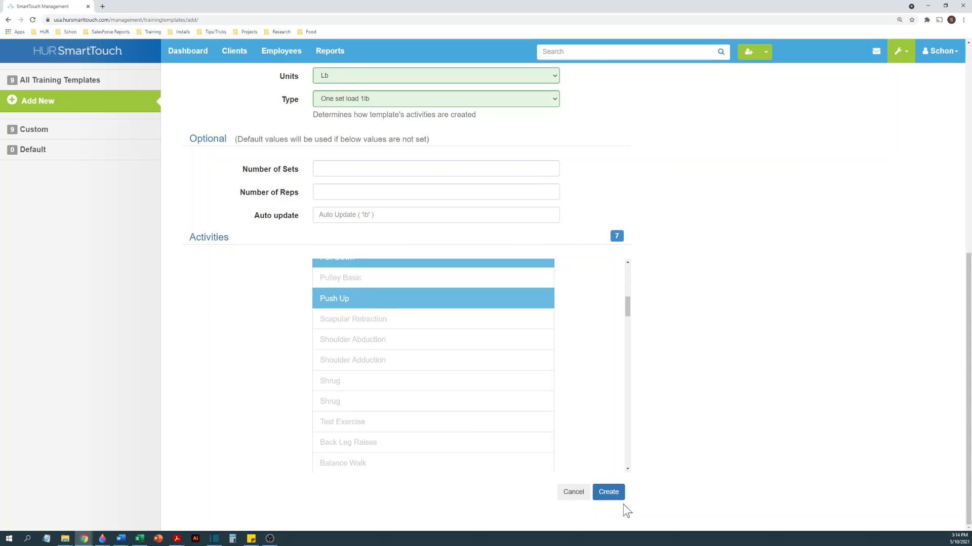
# - Review the available template types and keep One set load 1lb as the type
pyautogui.scroll(1, 662, 290)
pyautogui.scroll(5, 665, 290)
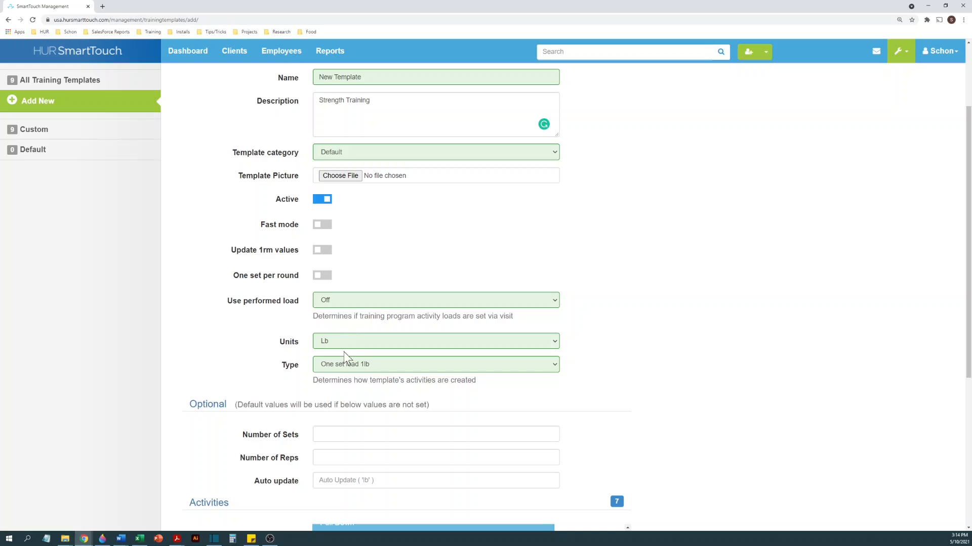
pyautogui.click(348, 365)
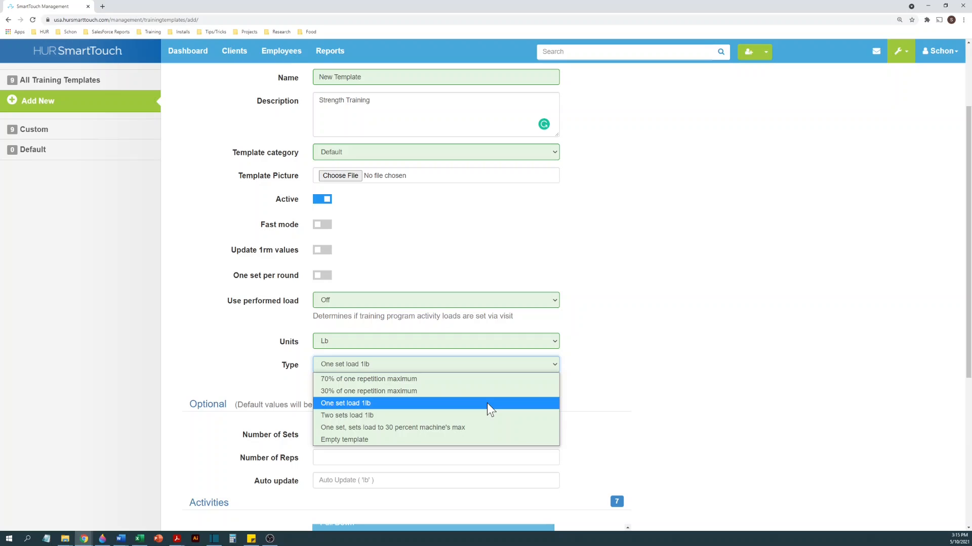
pyautogui.click(456, 404)
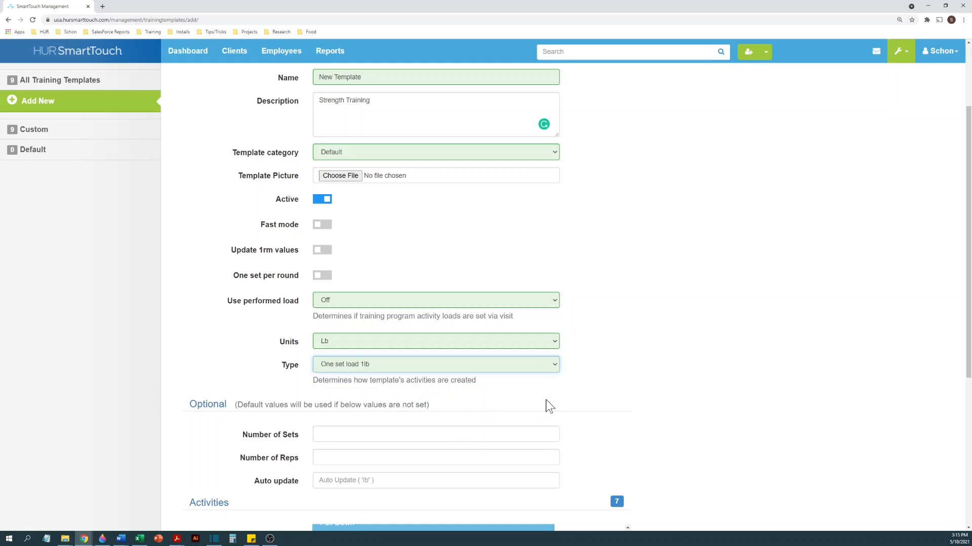
# - Fill in the optional values with 1 set, 10 reps and an auto update of .2 lb
pyautogui.scroll(-2, 608, 387)
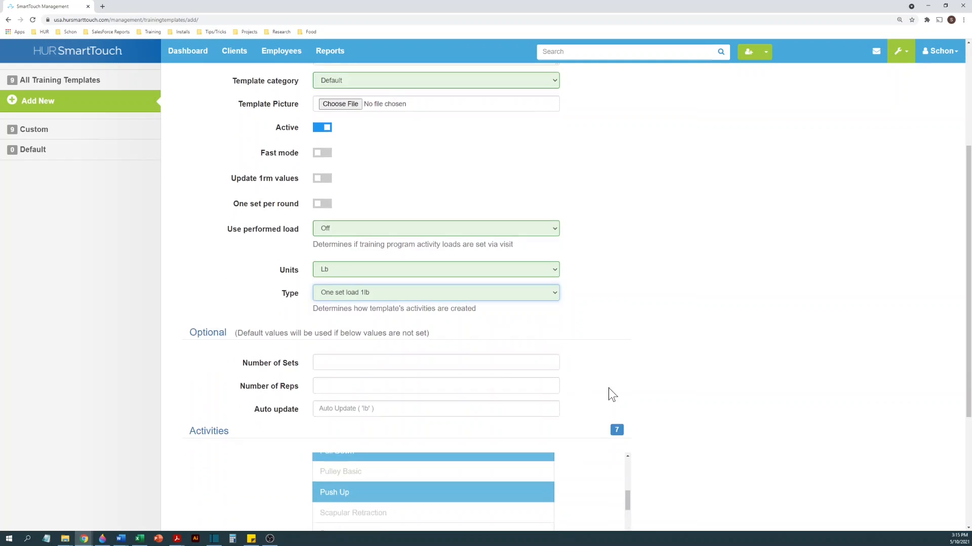
pyautogui.scroll(-1, 651, 357)
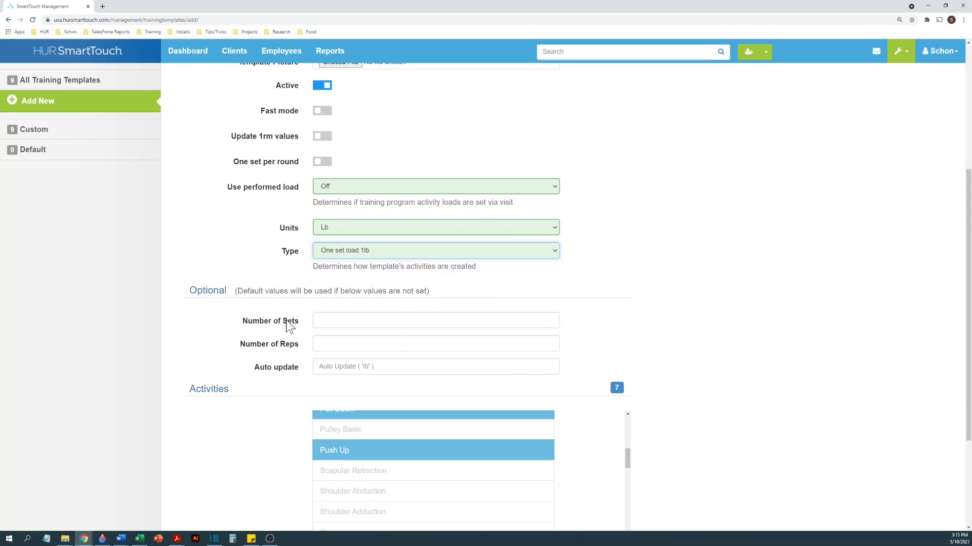
pyautogui.click(387, 323)
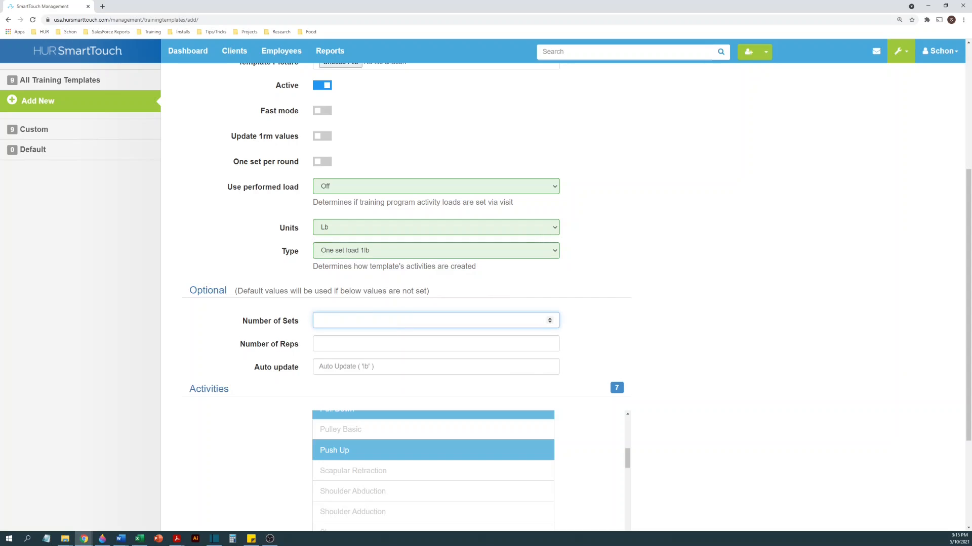
pyautogui.write('1')
pyautogui.press('Tab')
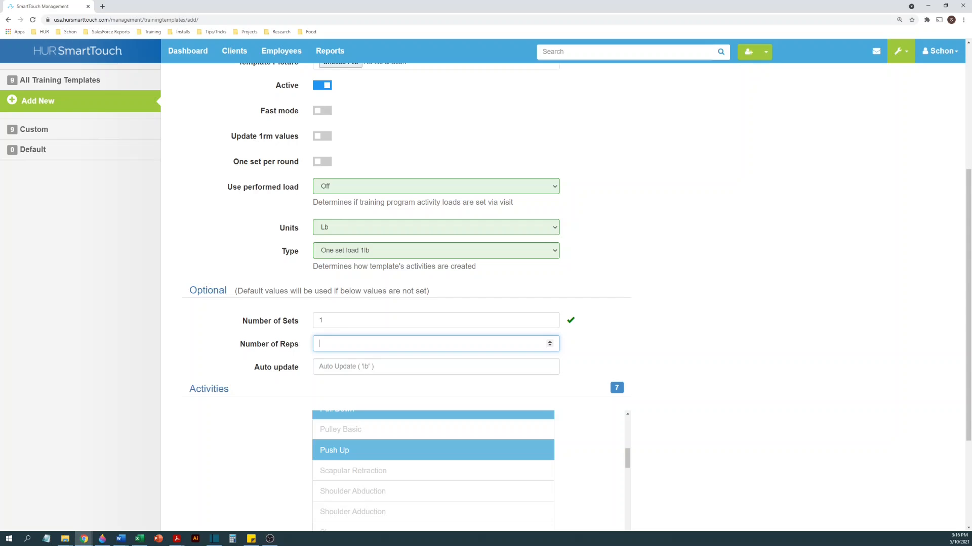
pyautogui.write('10')
pyautogui.press('Tab')
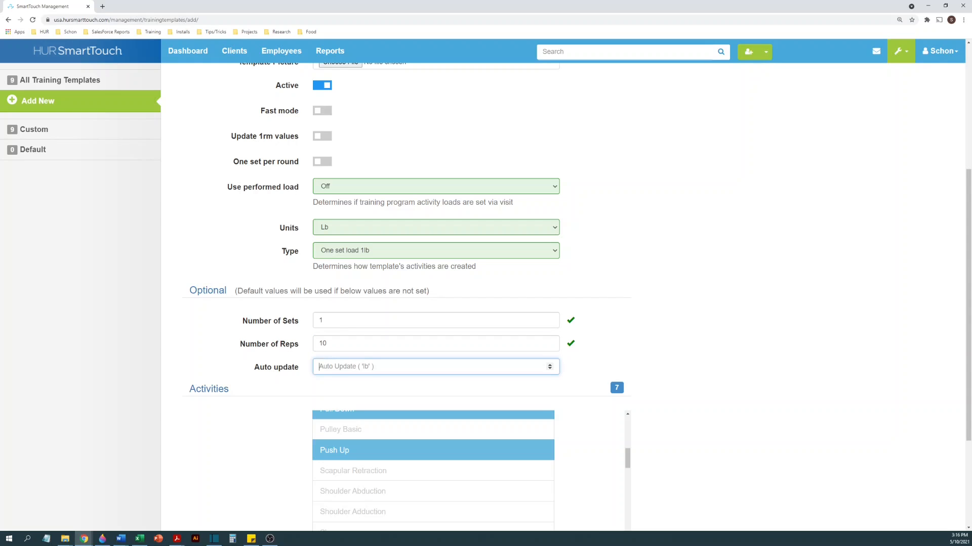
pyautogui.write('.2')
# - Swap the Dip selection in the HUR activities, excluding the second Dip entry and including the first one
pyautogui.scroll(-3, 700, 335)
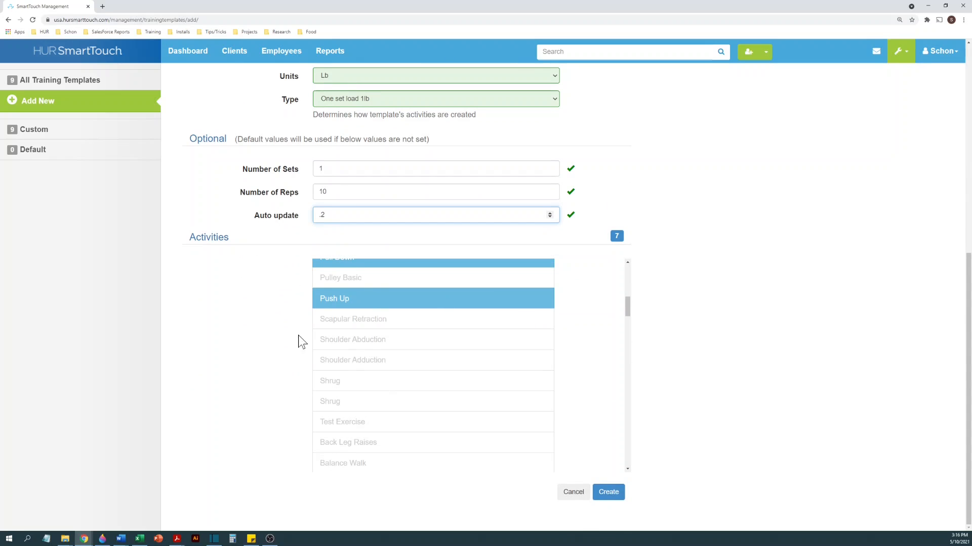
pyautogui.scroll(5, 347, 349)
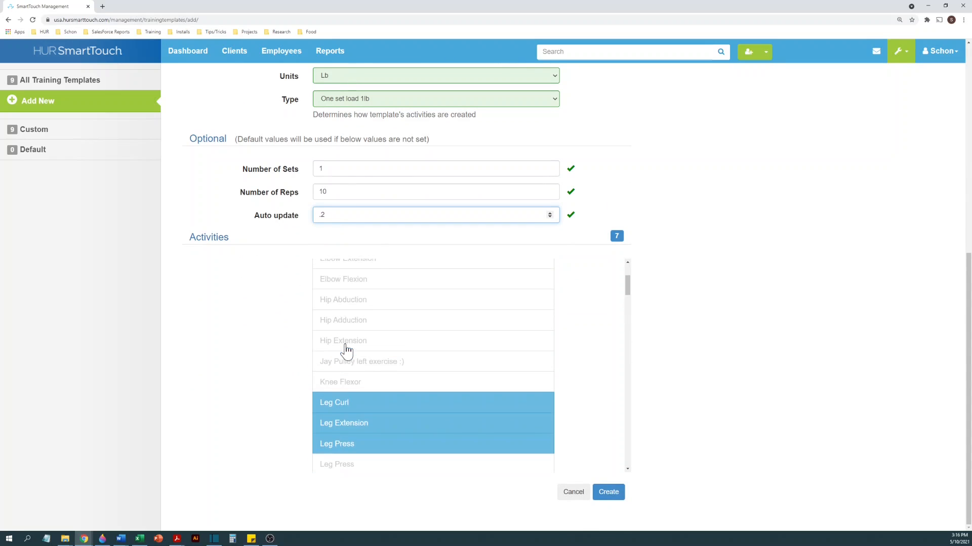
pyautogui.scroll(3, 354, 360)
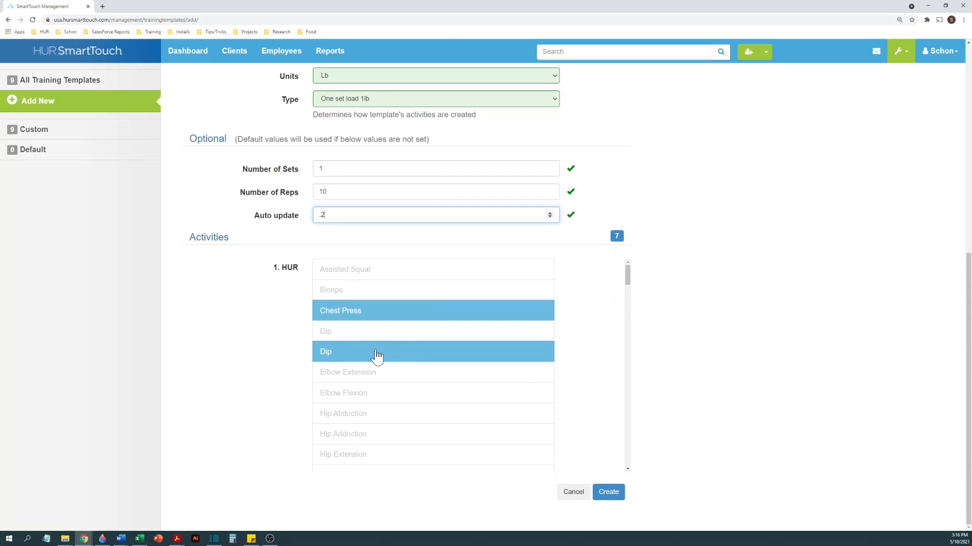
pyautogui.click(357, 352)
pyautogui.click(359, 336)
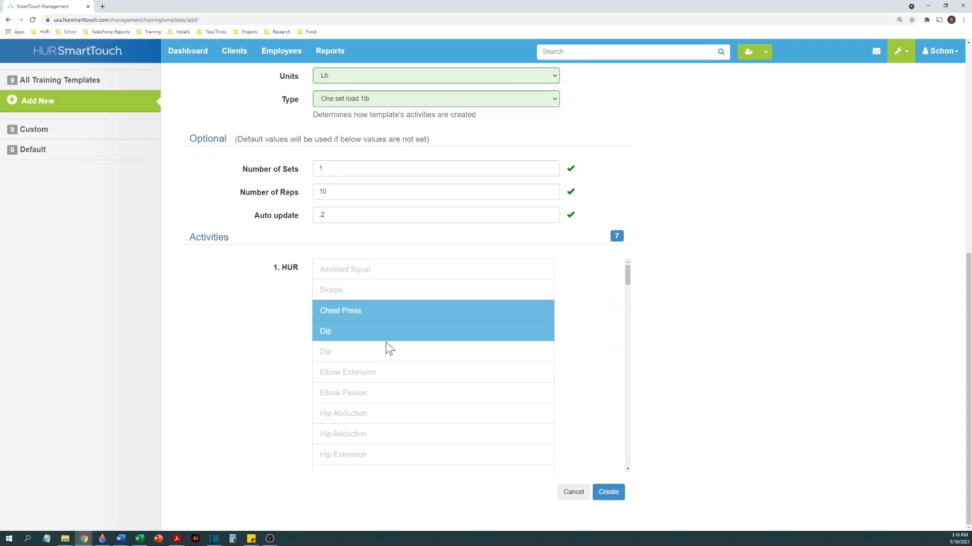
# - Include the first Shrug entry in the HUR activities and create the training template
pyautogui.scroll(-7, 386, 348)
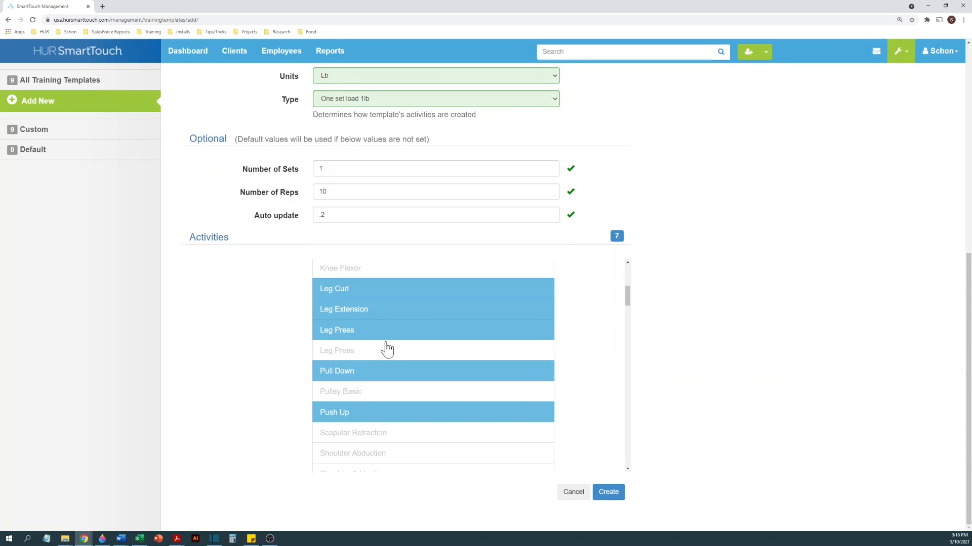
pyautogui.scroll(-1, 386, 348)
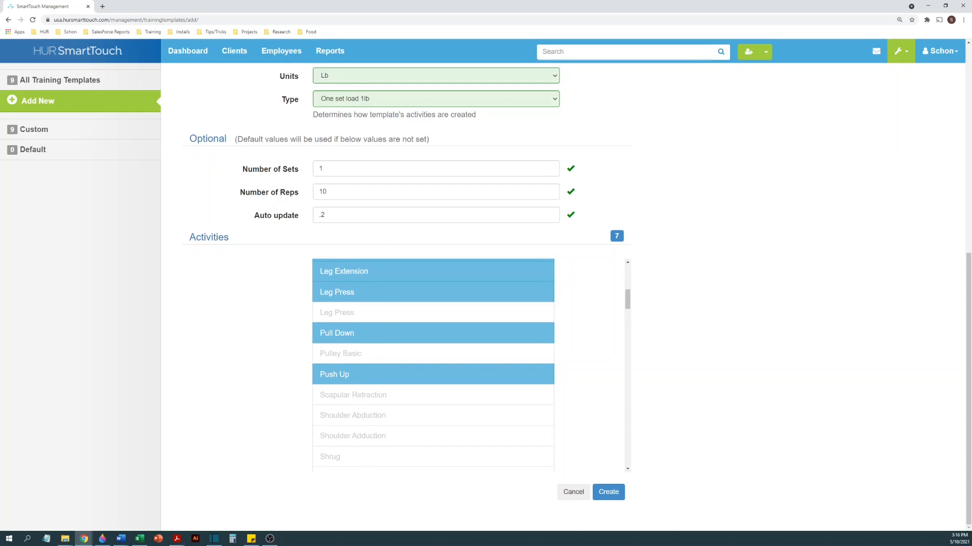
pyautogui.scroll(-2, 368, 458)
pyautogui.click(368, 424)
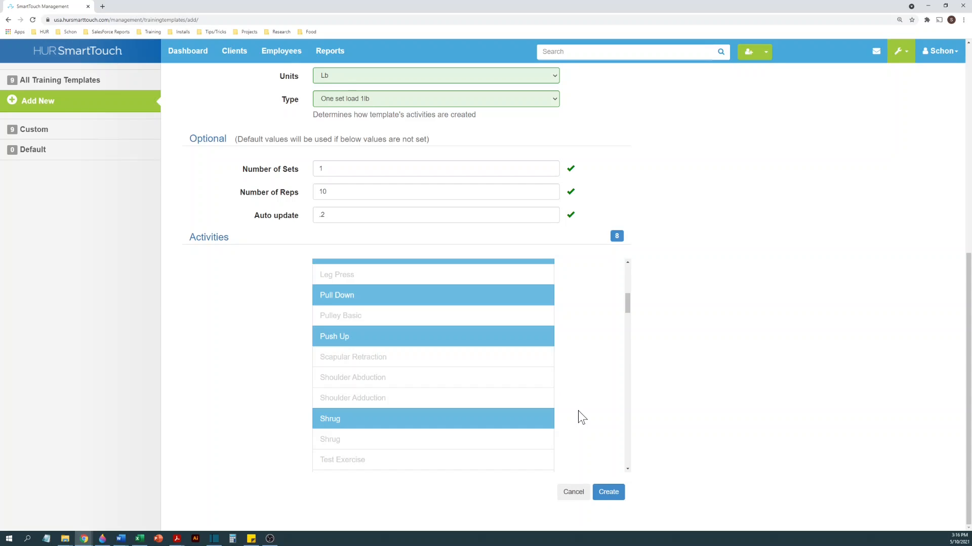
pyautogui.click(608, 497)
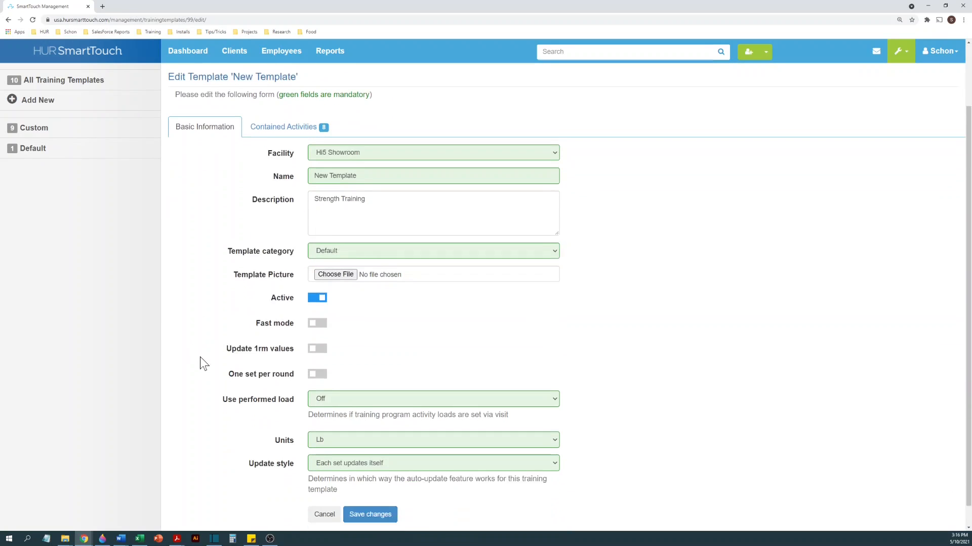
# - Keep the update style at Each set updates itself, save the template changes and dismiss the notification
pyautogui.scroll(-2, 200, 357)
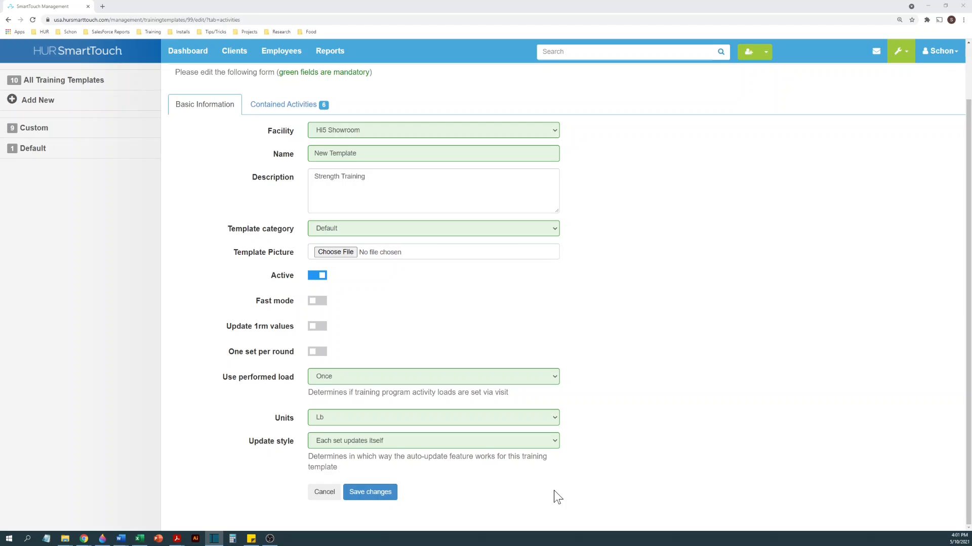
pyautogui.click(523, 445)
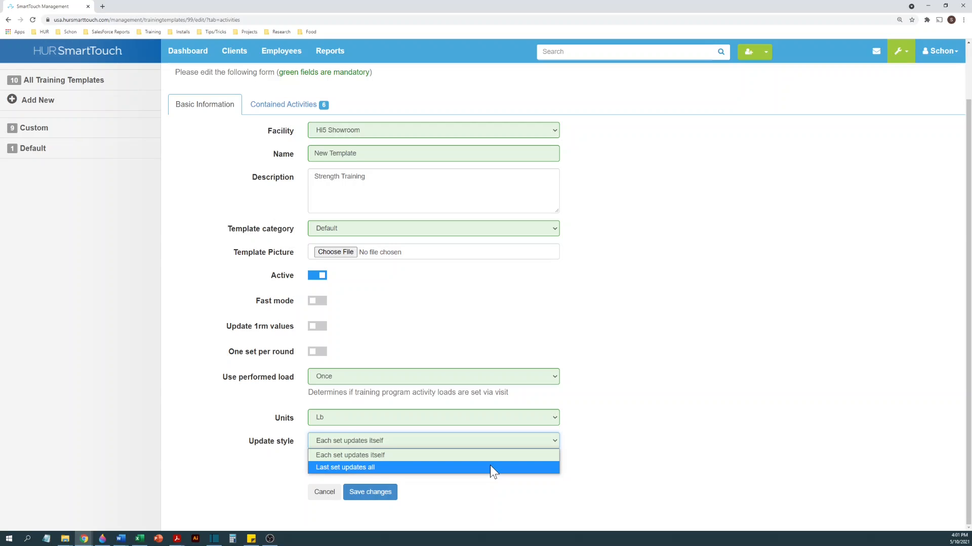
pyautogui.click(485, 451)
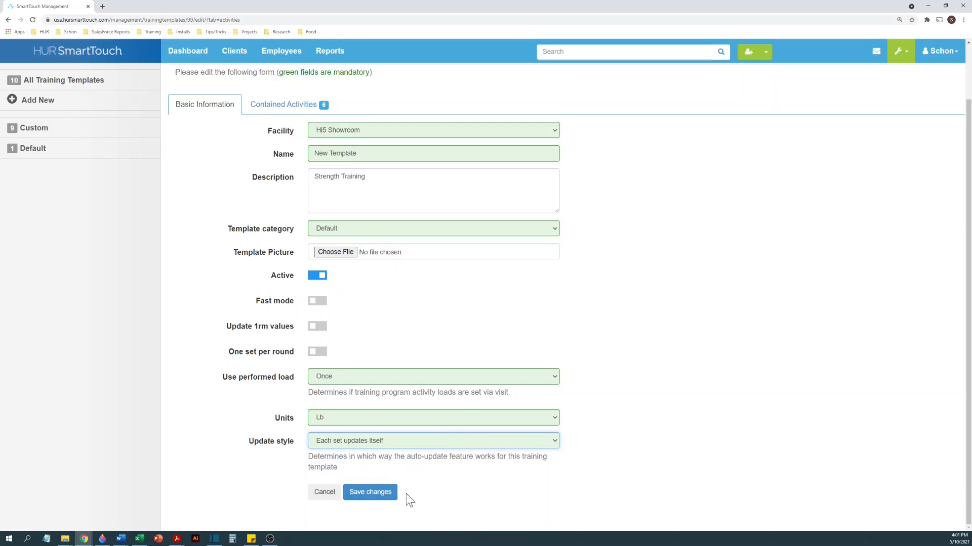
pyautogui.click(375, 498)
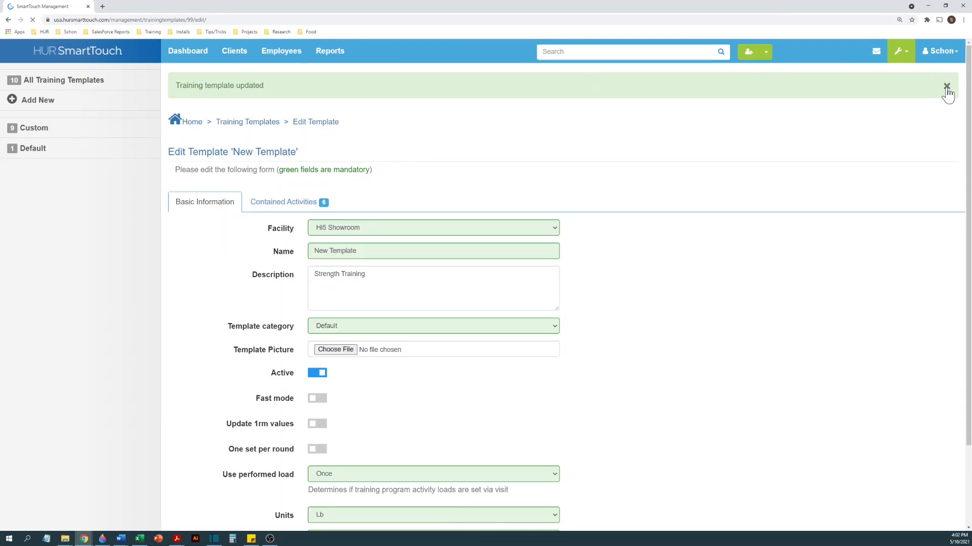
pyautogui.click(949, 91)
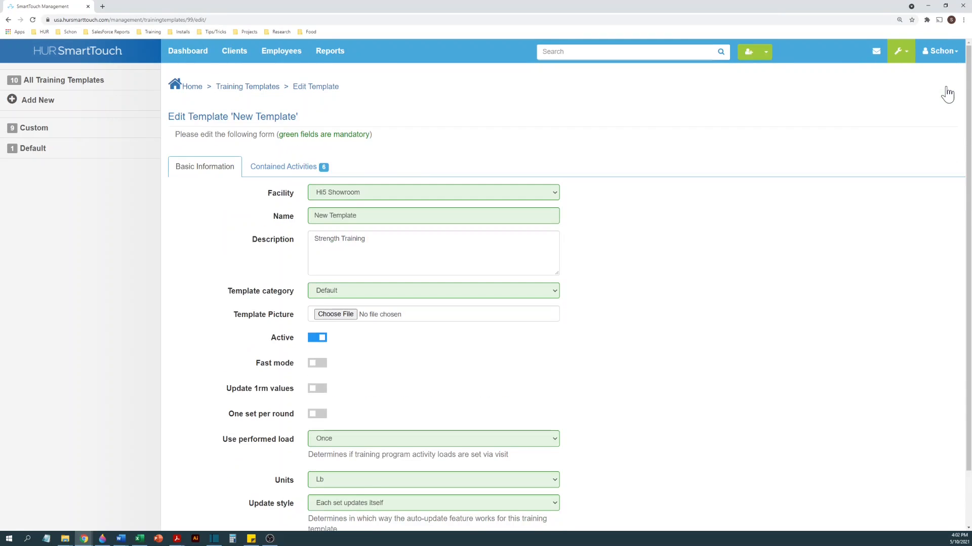
# - Look through the template's contained activities, checking the sets of Shrug, Chest Press, Leg Press, Dip and Push Up
pyautogui.click(284, 168)
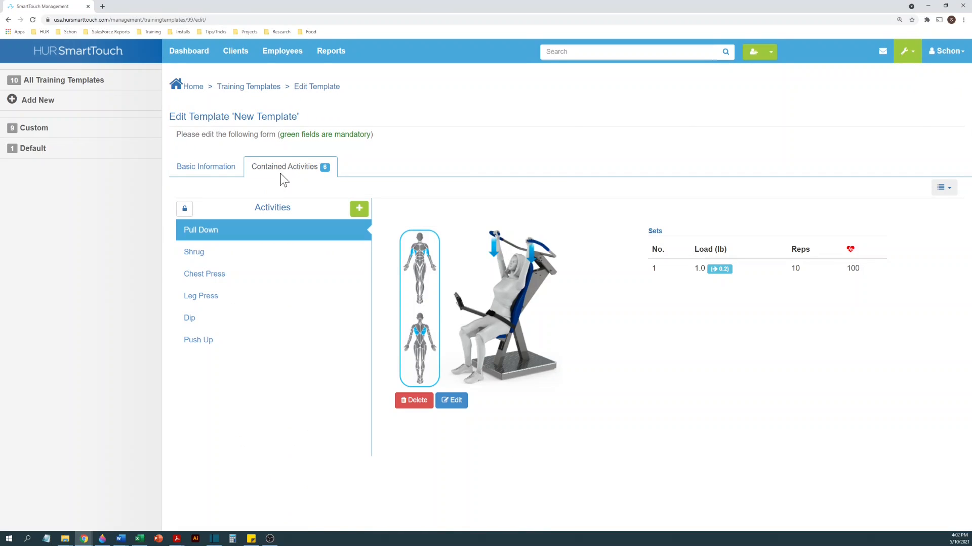
pyautogui.click(263, 263)
pyautogui.click(262, 280)
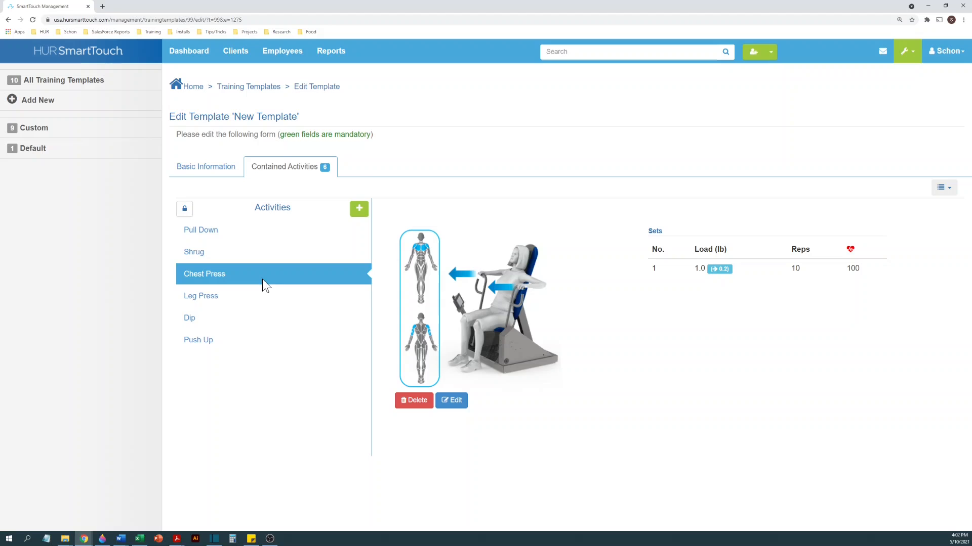
pyautogui.click(259, 302)
pyautogui.click(260, 330)
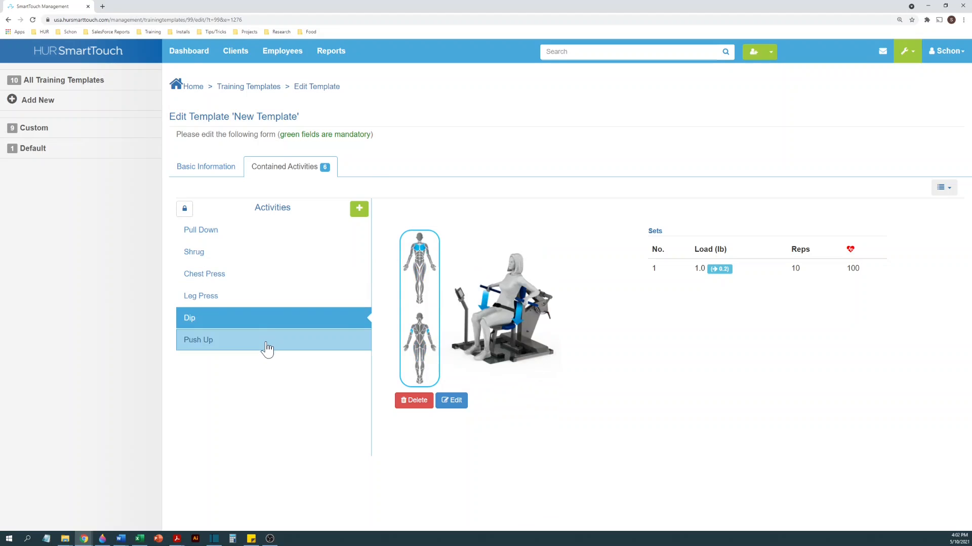
pyautogui.click(266, 344)
pyautogui.click(268, 321)
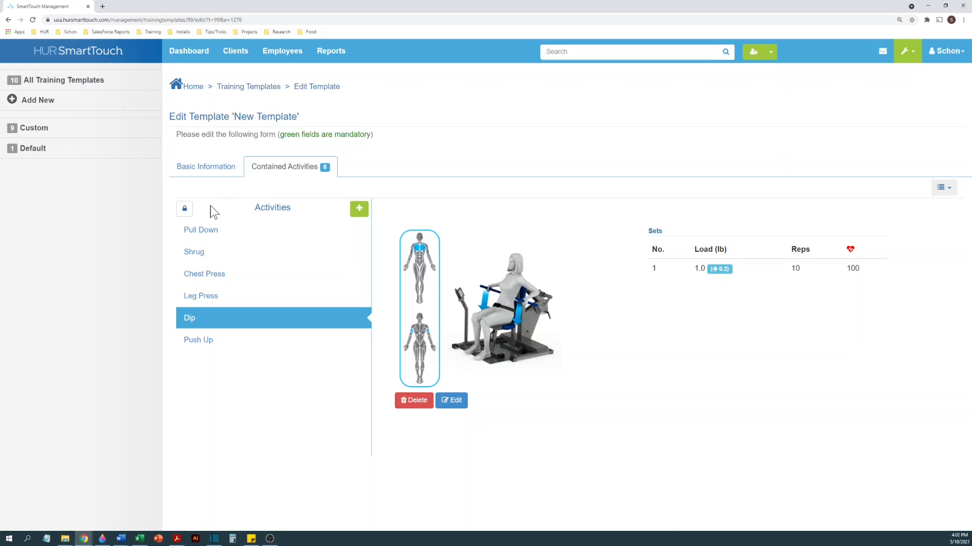
# - Unlock the activity order, move Pull Down below Leg Press and Dip directly below Shrug, and lock the order again
pyautogui.click(185, 212)
pyautogui.click(186, 212)
pyautogui.moveTo(214, 241)
pyautogui.mouseDown()
pyautogui.moveTo(214, 331)
pyautogui.moveTo(226, 319)
pyautogui.moveTo(227, 240)
pyautogui.moveTo(229, 251)
pyautogui.mouseUp()
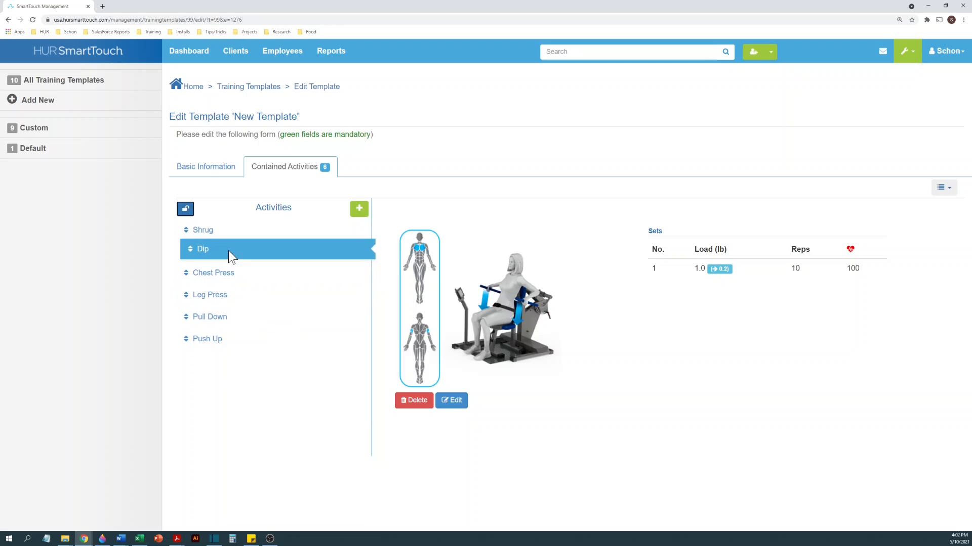
pyautogui.click(187, 211)
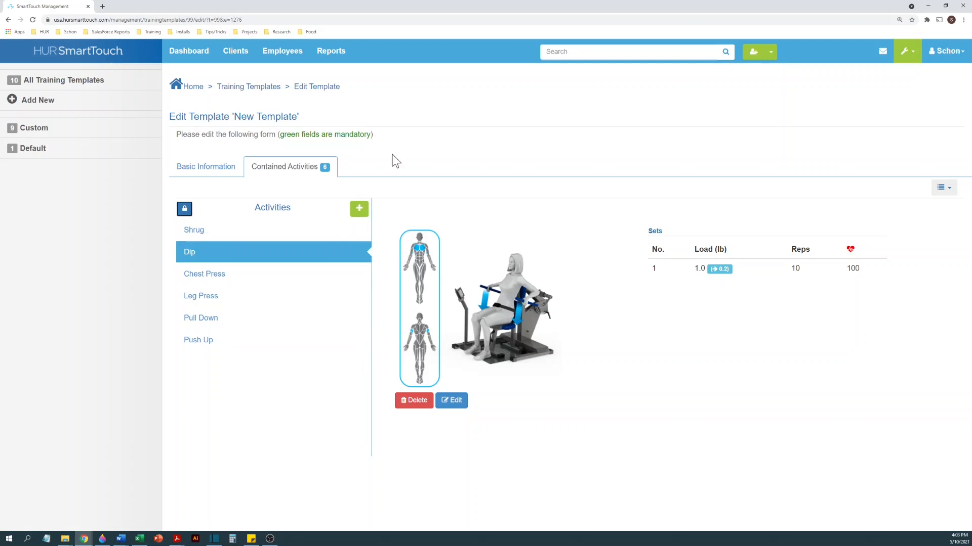
# - Open the library for adding activities, show more entries, and filter it to the Hur Machine Exercises group
pyautogui.click(359, 210)
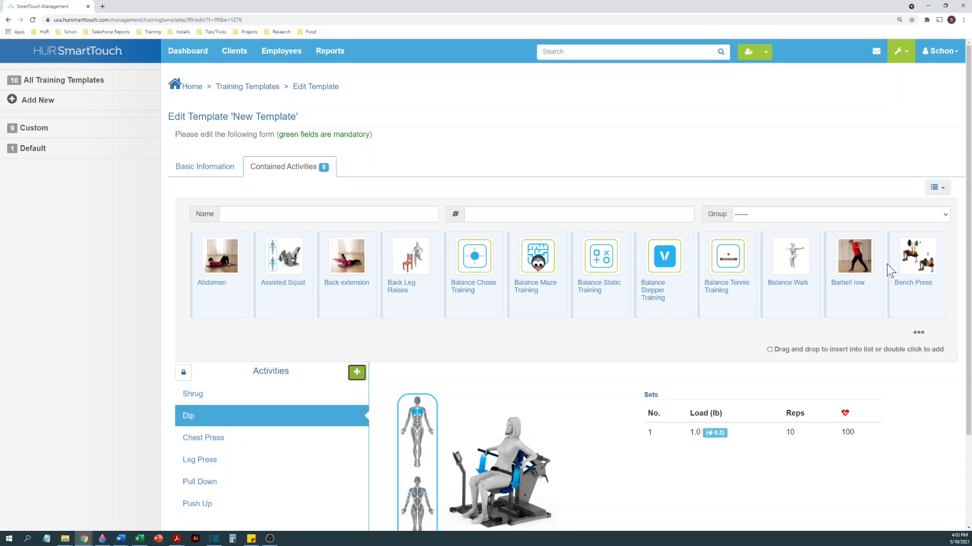
pyautogui.click(918, 336)
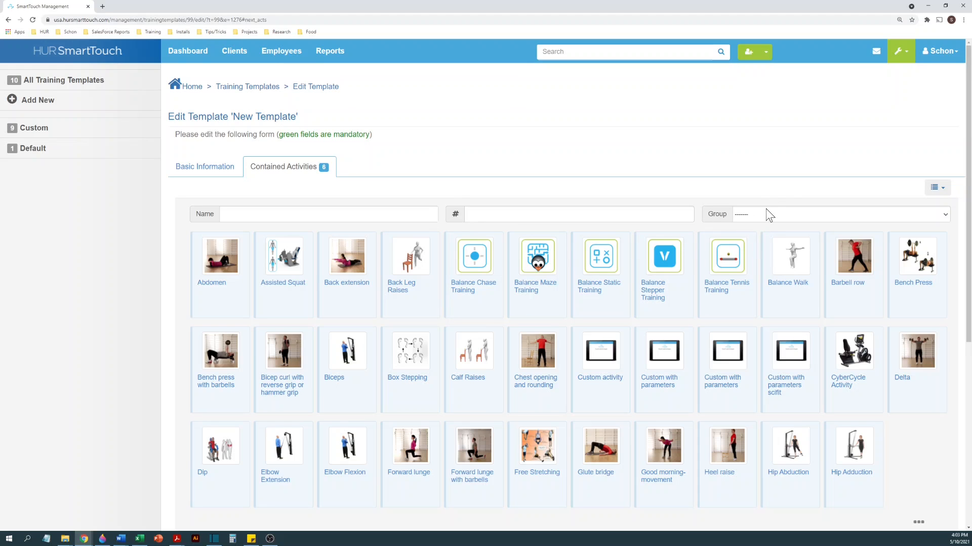
pyautogui.click(778, 223)
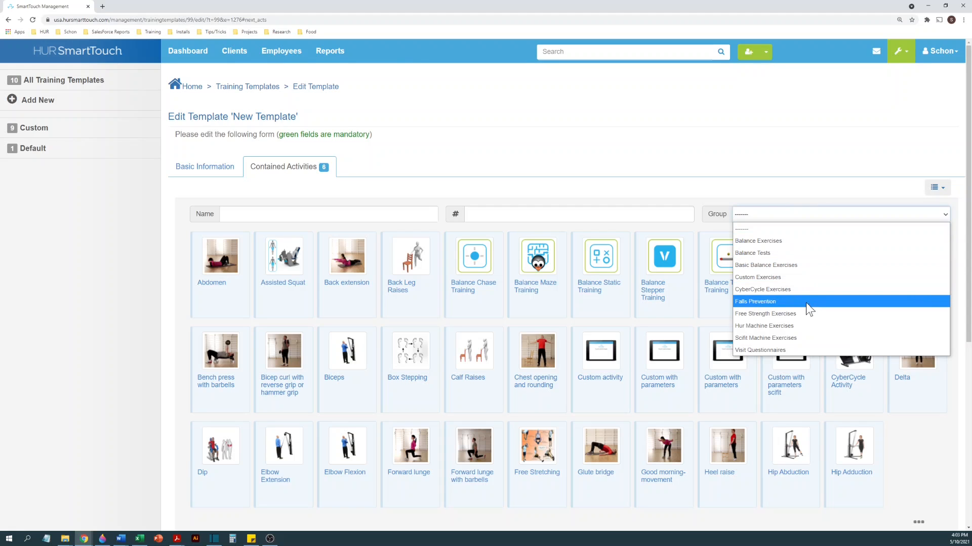
pyautogui.click(788, 326)
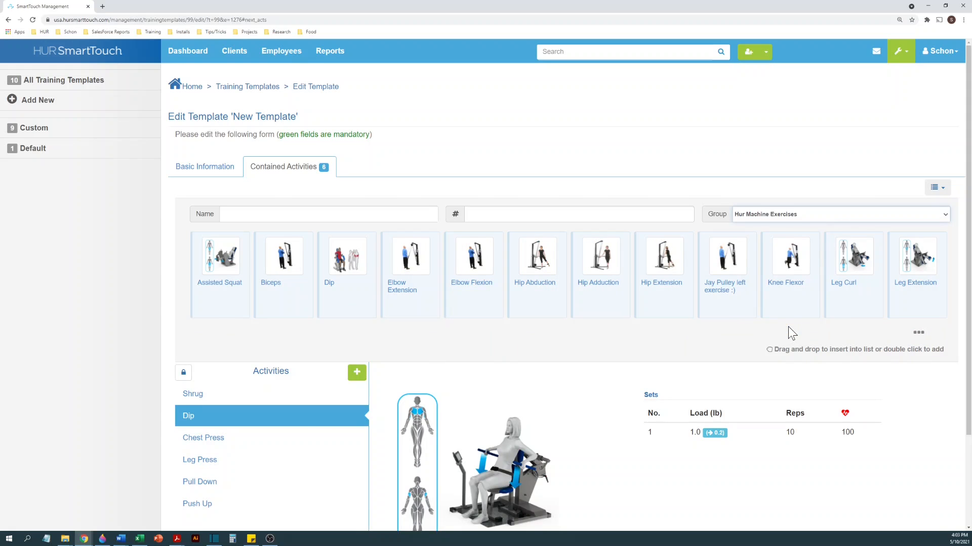
# - Add Leg Curl at the top of the template's activities and Leg Press at the end, and close the activity library
pyautogui.scroll(-1, 788, 326)
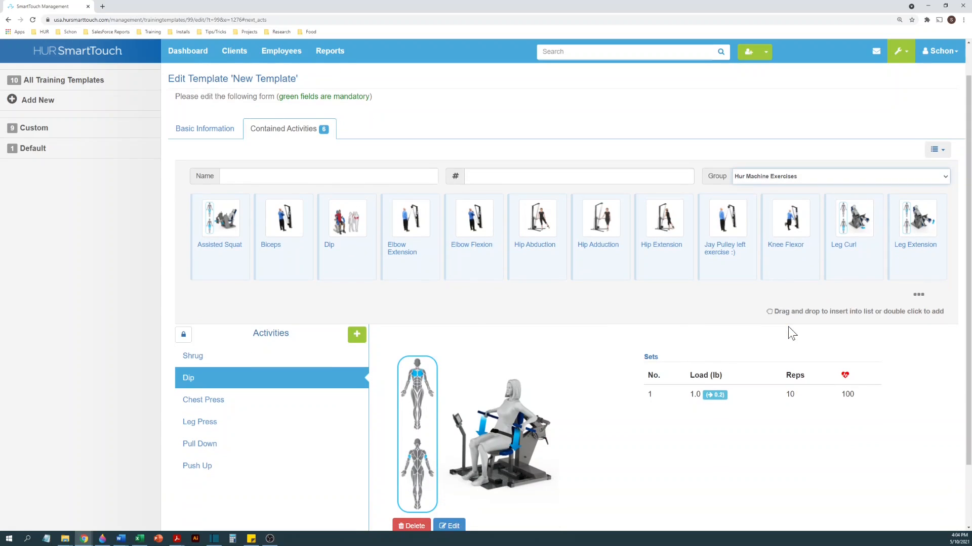
pyautogui.moveTo(851, 267); pyautogui.dragTo(347, 360)
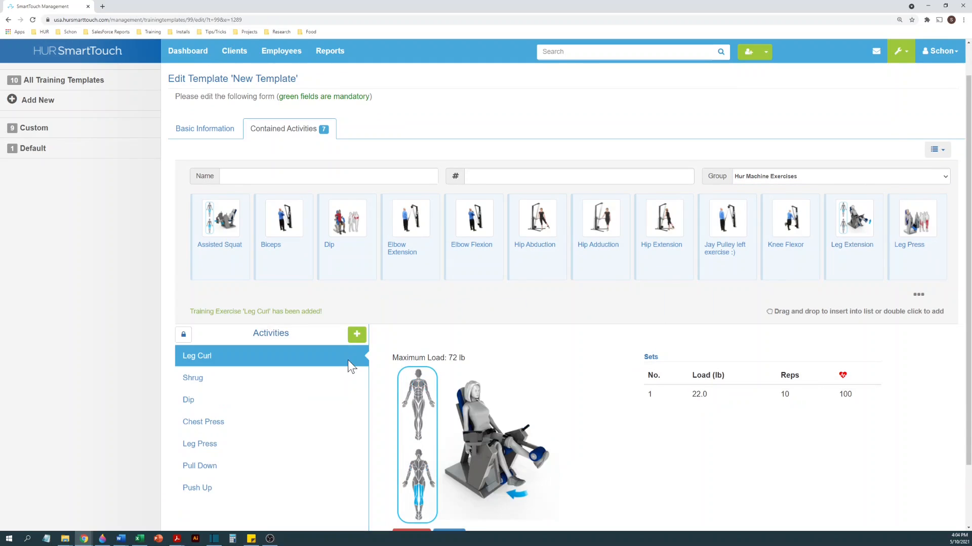
pyautogui.doubleClick(913, 270)
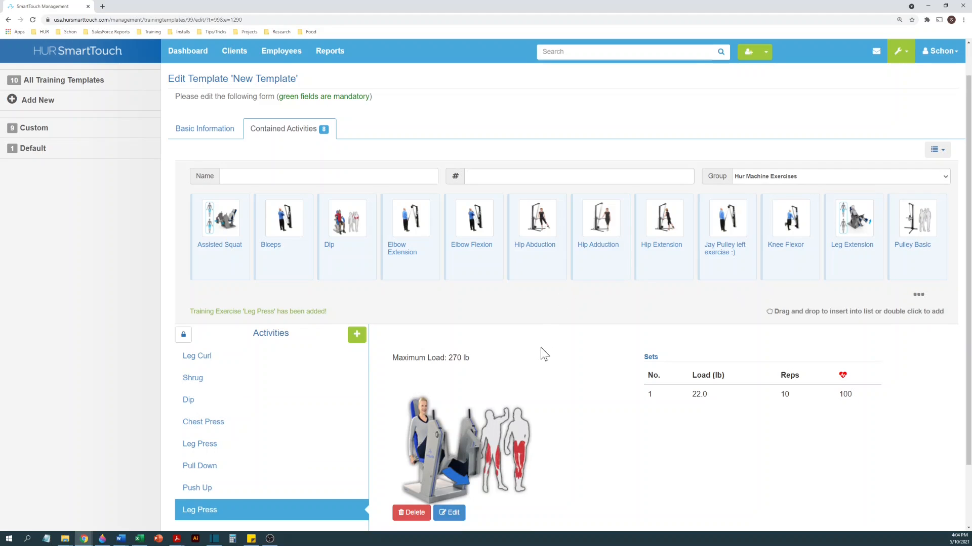
pyautogui.click(357, 335)
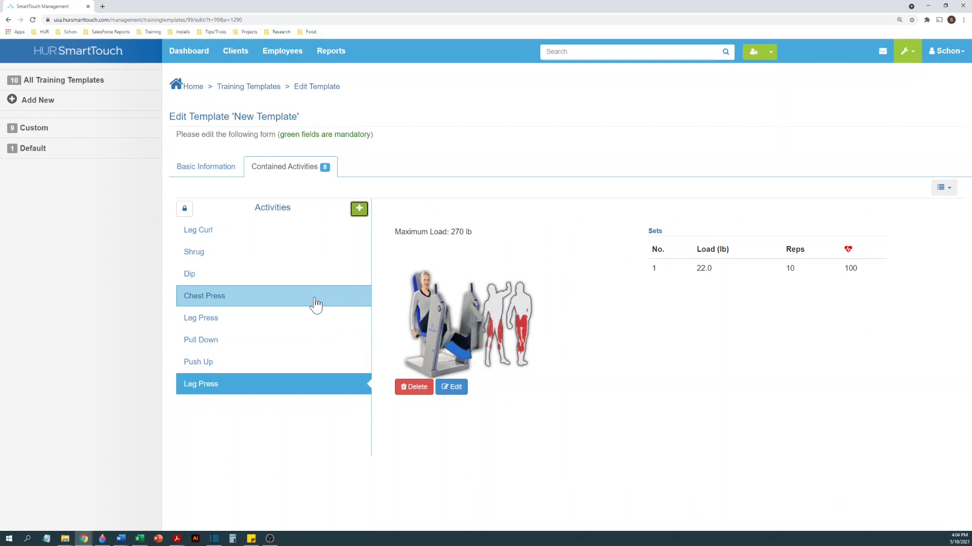
# - Check the sets of the template's Pull Down, Leg Curl and both Leg Press activities
pyautogui.click(267, 327)
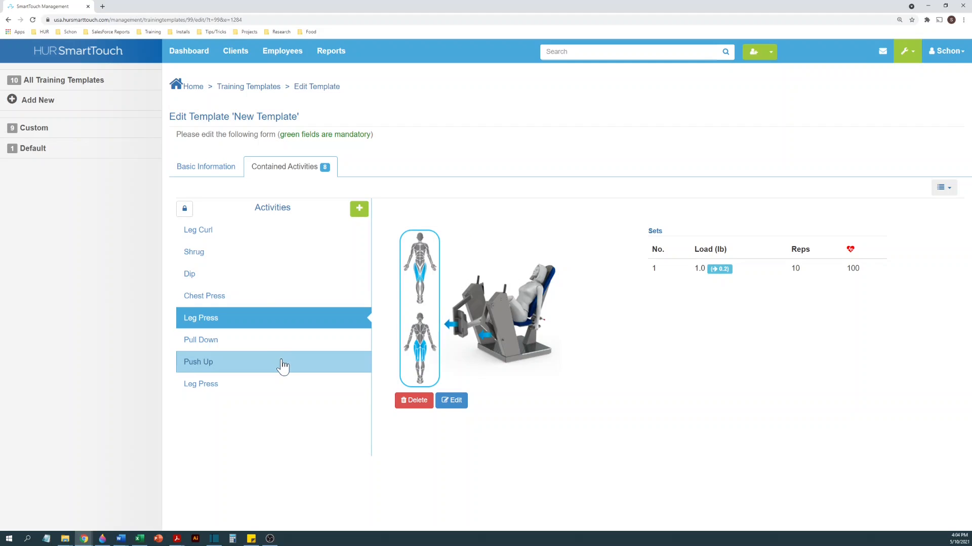
pyautogui.click(283, 344)
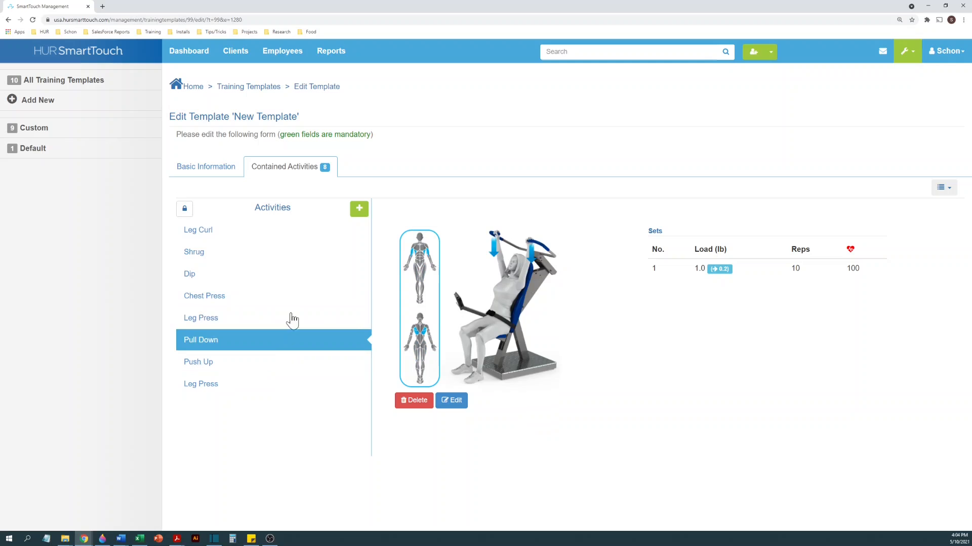
pyautogui.click(311, 239)
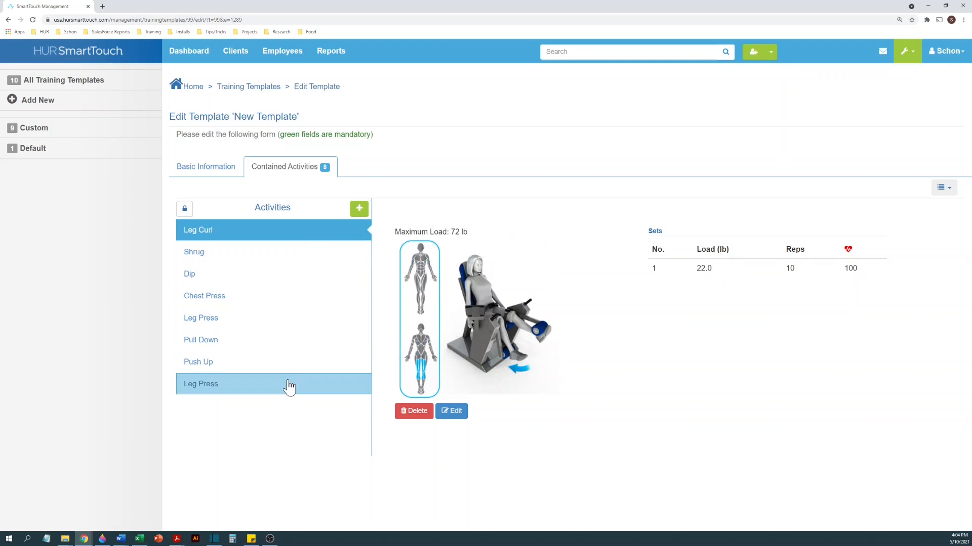
pyautogui.click(287, 384)
# - Edit the Push Up exercise so it is active, has two sets, and uses a relax time of 20 seconds
pyautogui.click(282, 364)
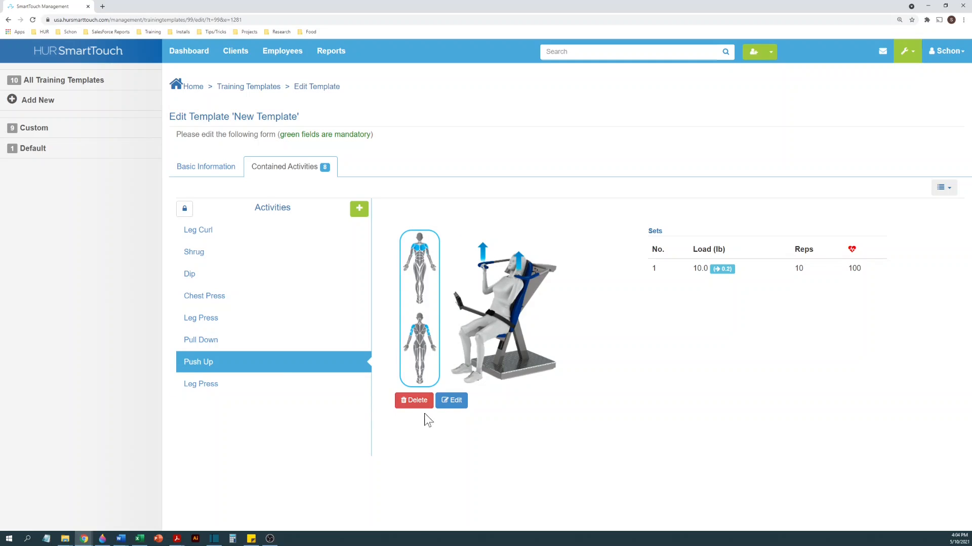
pyautogui.click(451, 405)
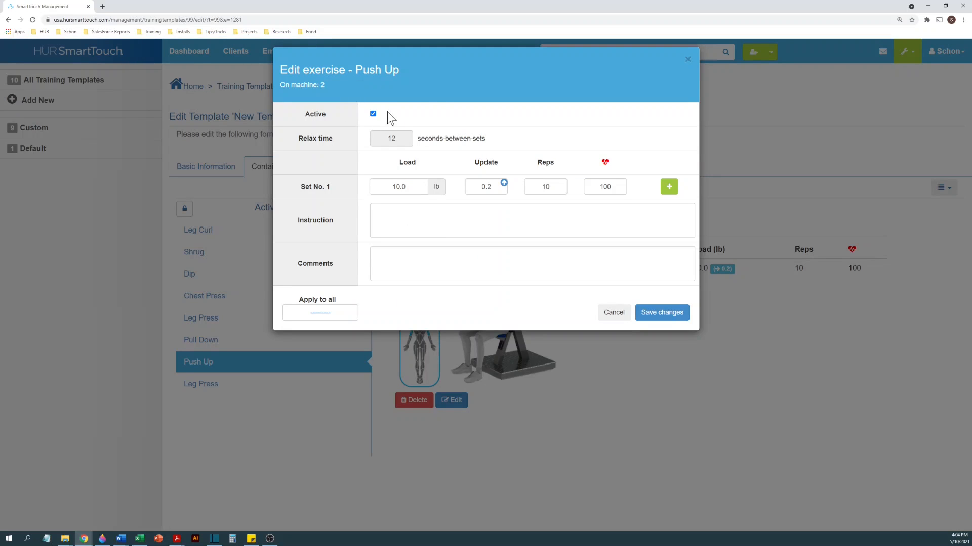
pyautogui.click(374, 115)
pyautogui.click(373, 116)
pyautogui.click(669, 187)
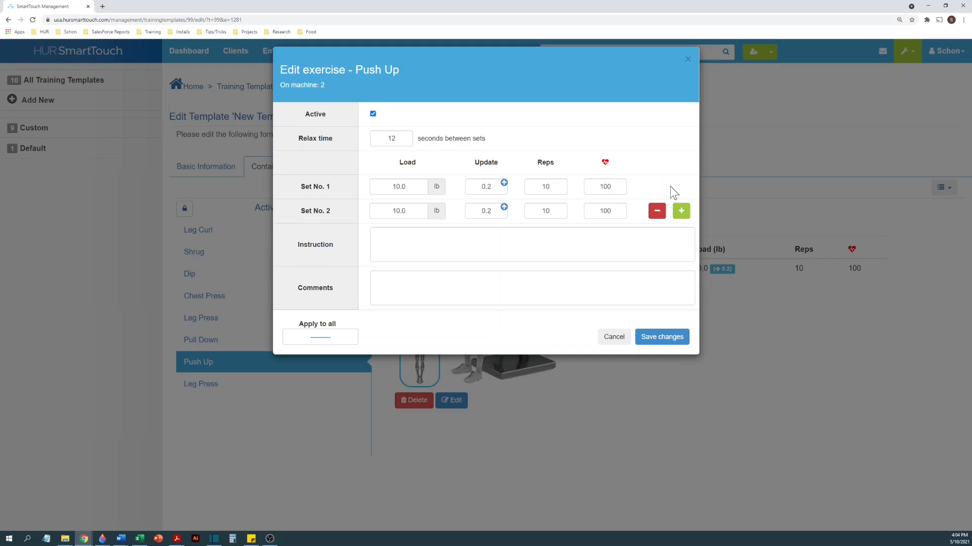
pyautogui.click(681, 211)
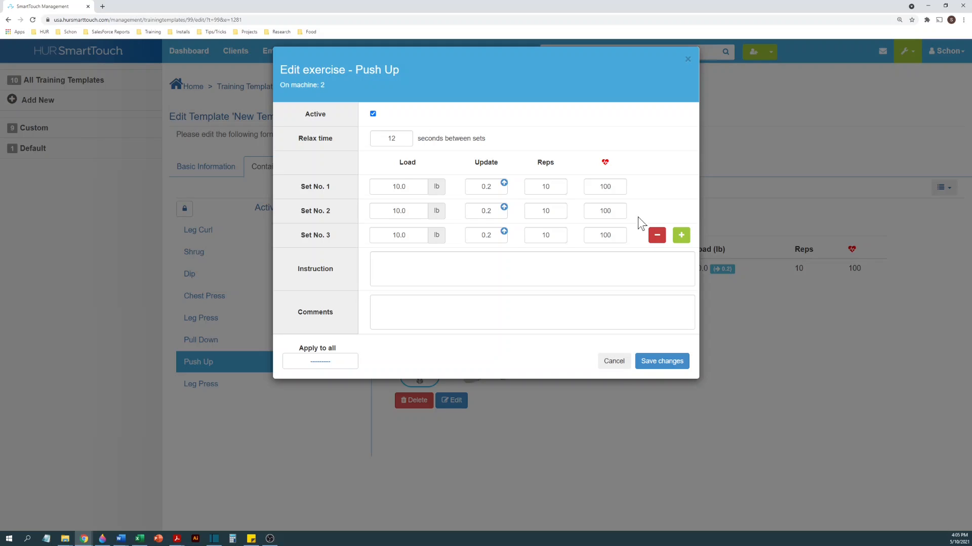
pyautogui.click(657, 236)
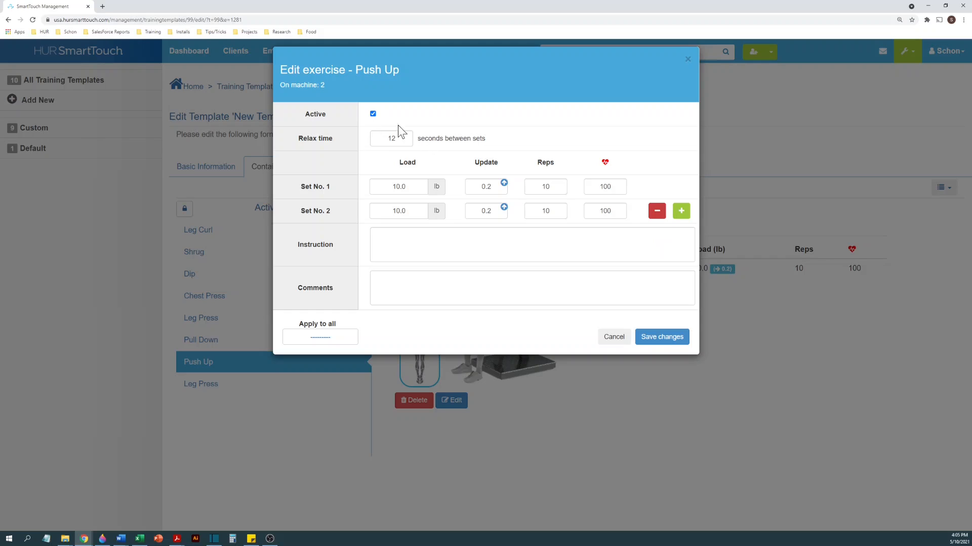
pyautogui.doubleClick(392, 138)
pyautogui.write('20')
# - Clear the repetition condition in Push Up's update conditions, set the load condition to 5 lb, and recheck the conditions from Set No. 1
pyautogui.click(504, 206)
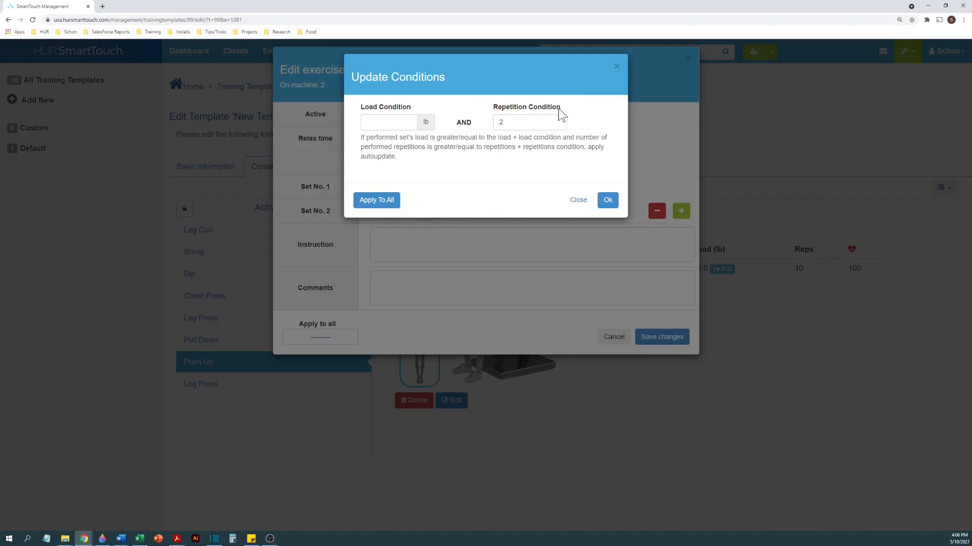
pyautogui.doubleClick(502, 123)
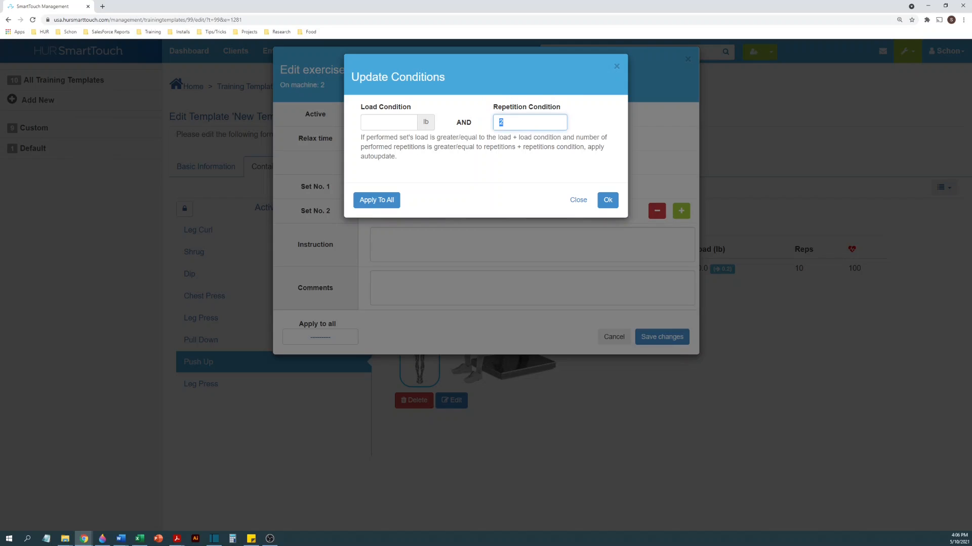
pyautogui.press('BackSpace')
pyautogui.click(382, 122)
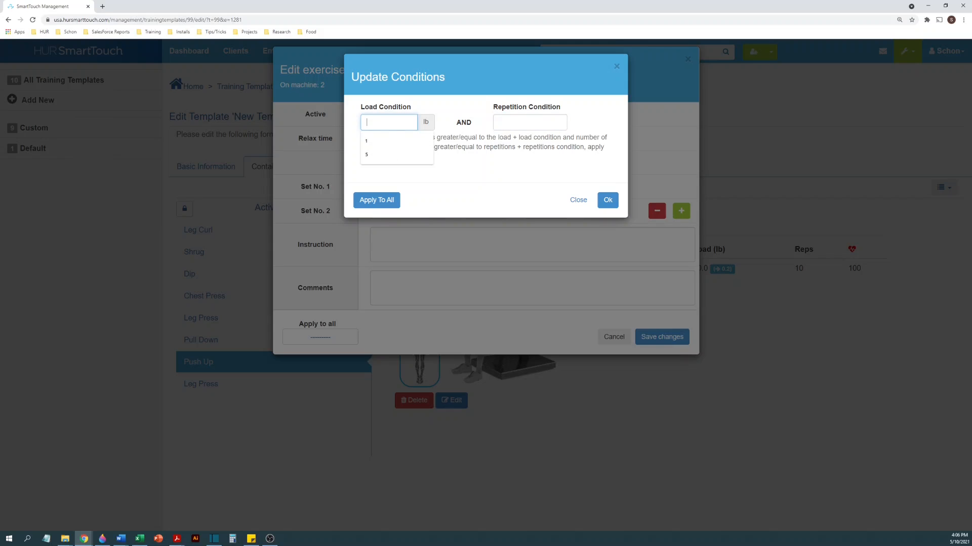
pyautogui.write('5')
pyautogui.click(447, 108)
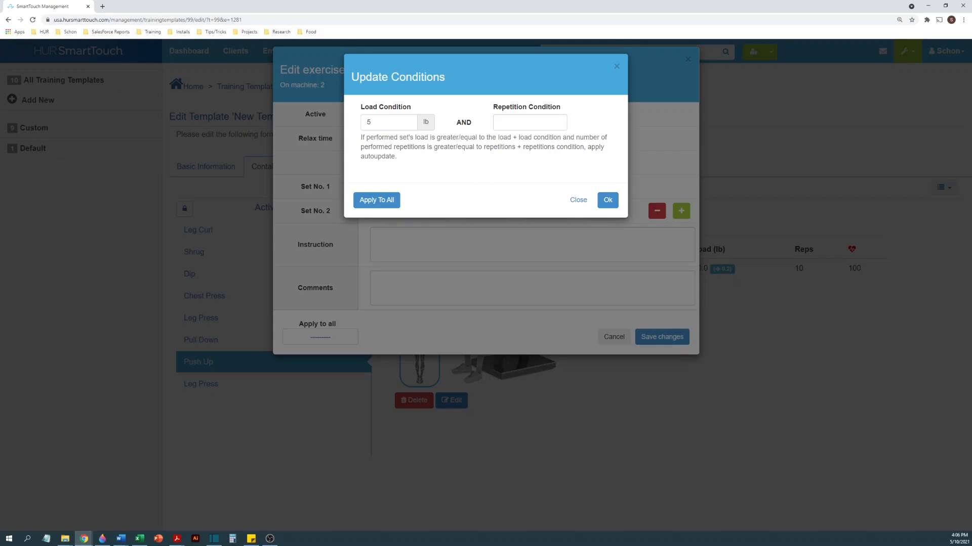
pyautogui.click(608, 203)
pyautogui.click(608, 202)
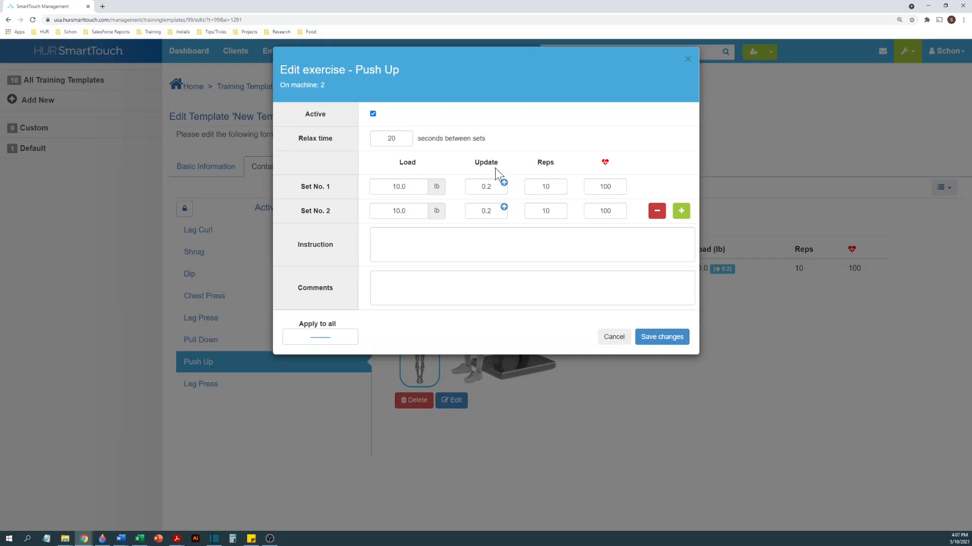
pyautogui.click(504, 185)
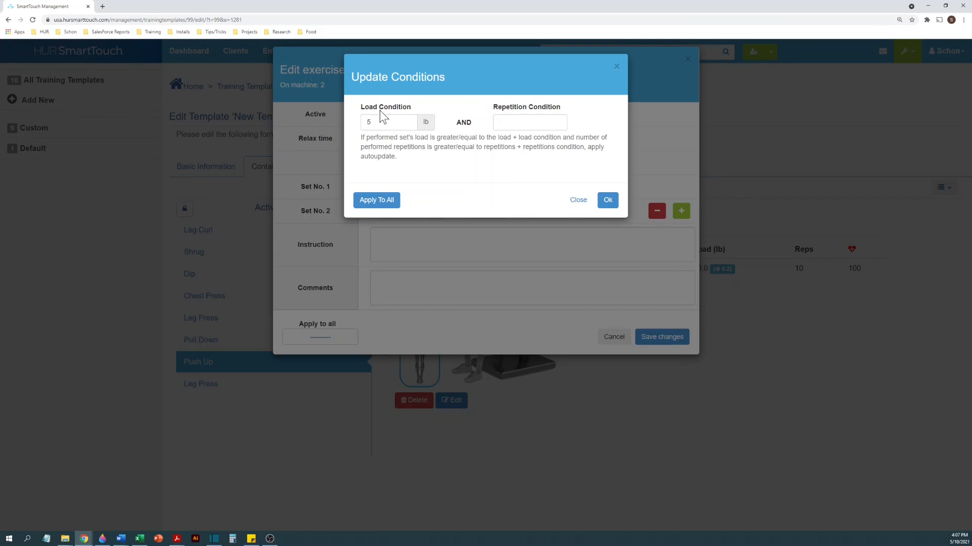
pyautogui.click(608, 201)
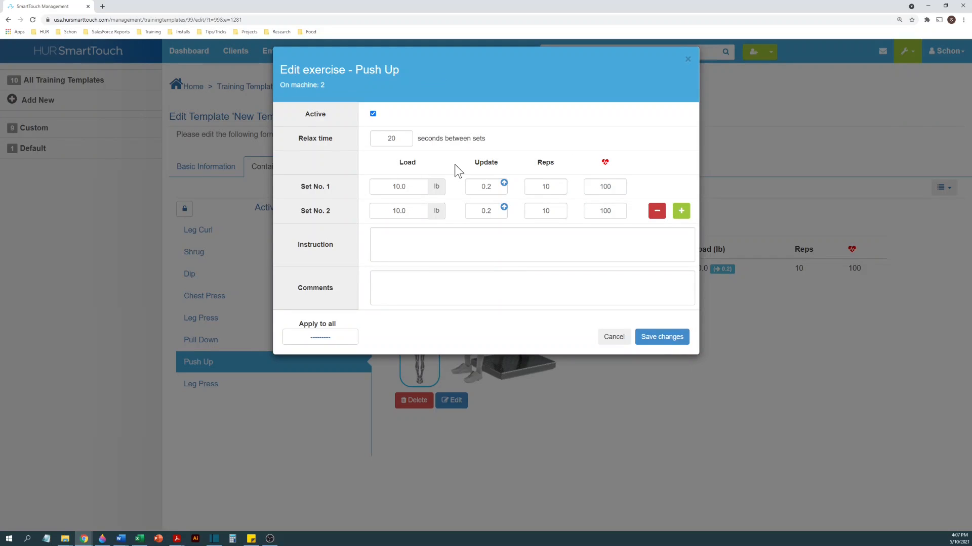
# - Clear the load condition in Set No. 1's update conditions and set the repetition condition to 2
pyautogui.click(499, 188)
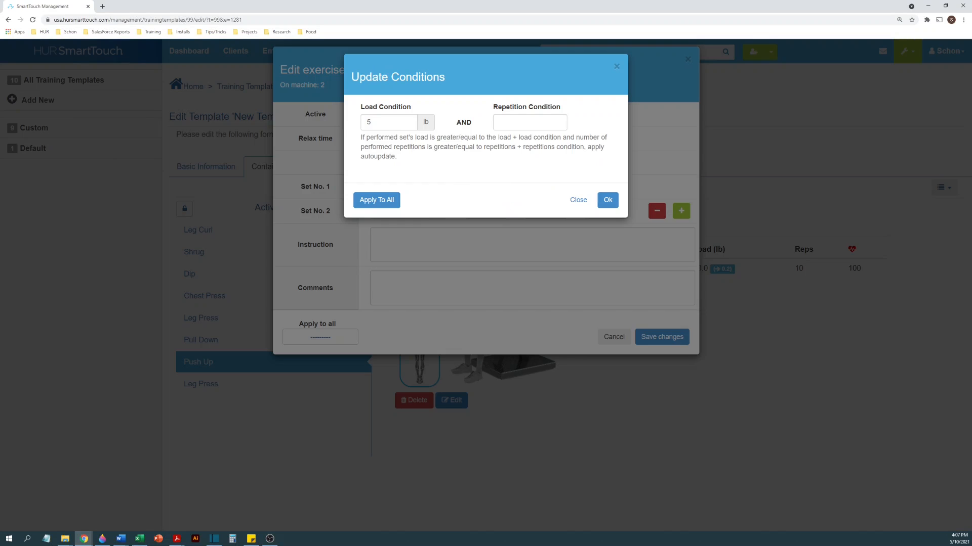
pyautogui.doubleClick(376, 122)
pyautogui.press('BackSpace')
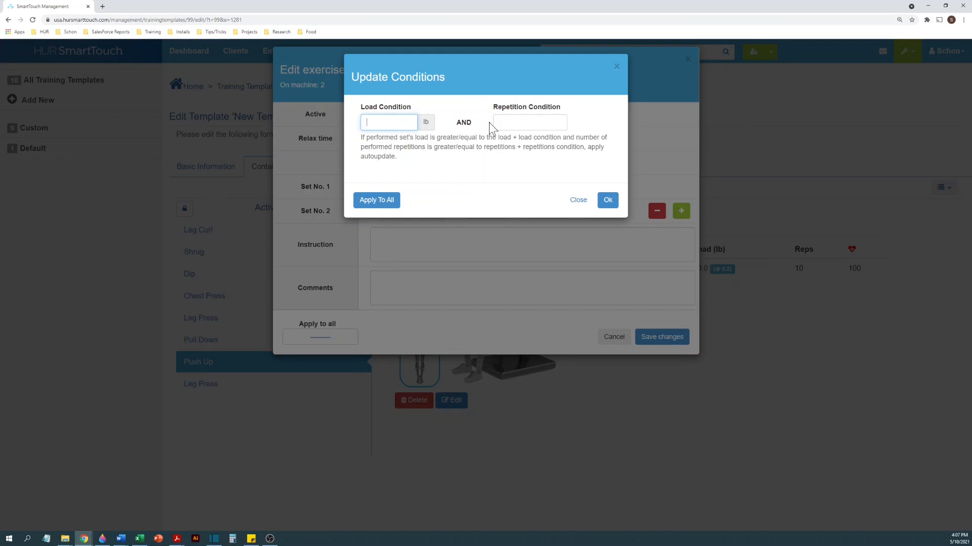
pyautogui.click(499, 122)
pyautogui.write('2')
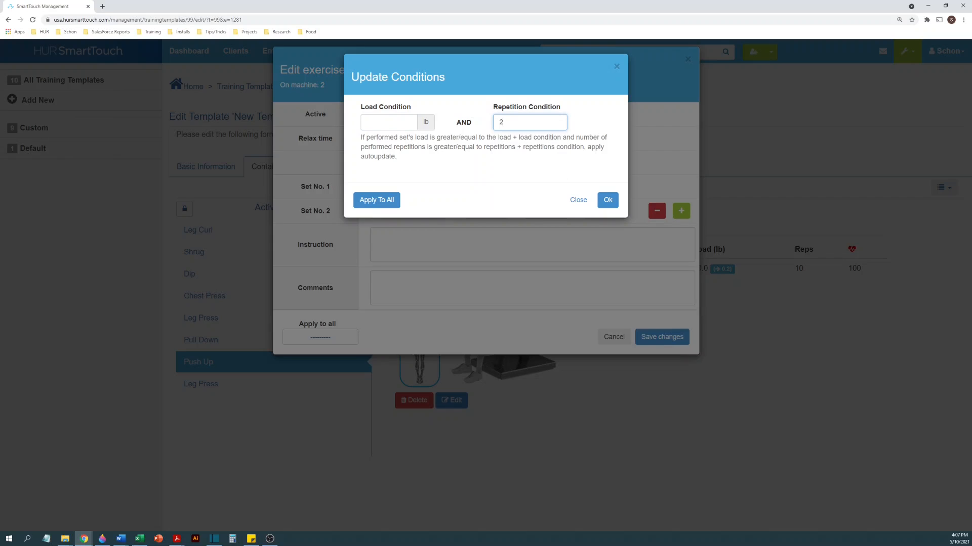
pyautogui.click(606, 202)
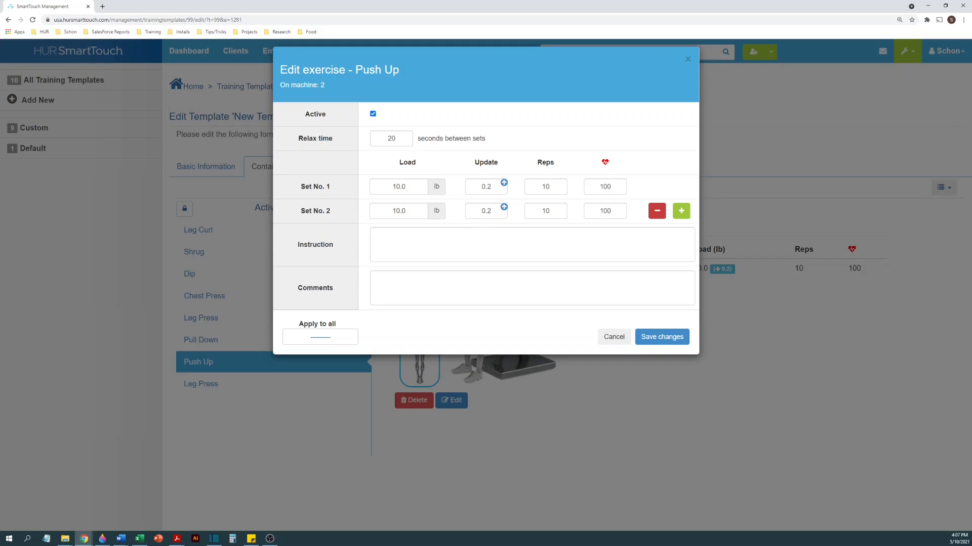
pyautogui.click(504, 184)
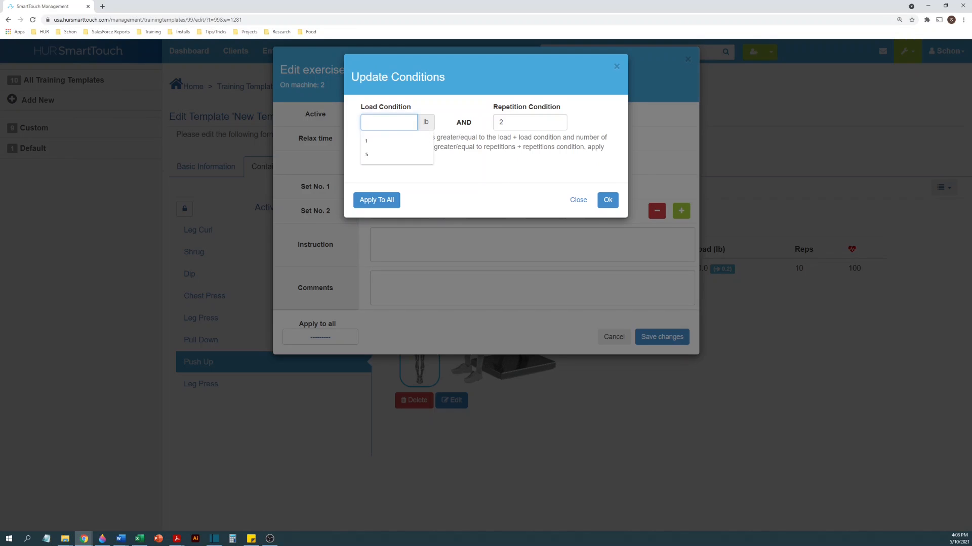
pyautogui.write('5')
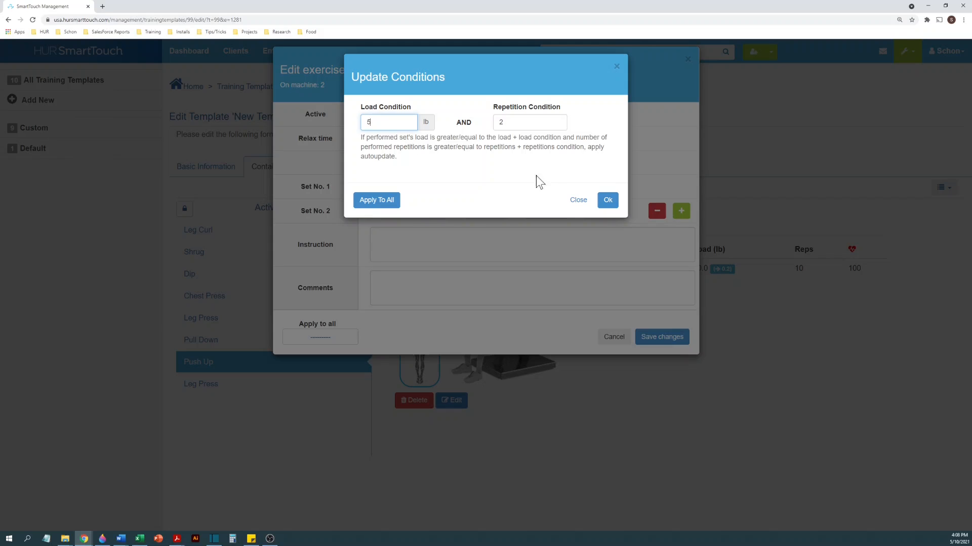
pyautogui.moveTo(377, 123); pyautogui.dragTo(358, 128)
pyautogui.click(578, 200)
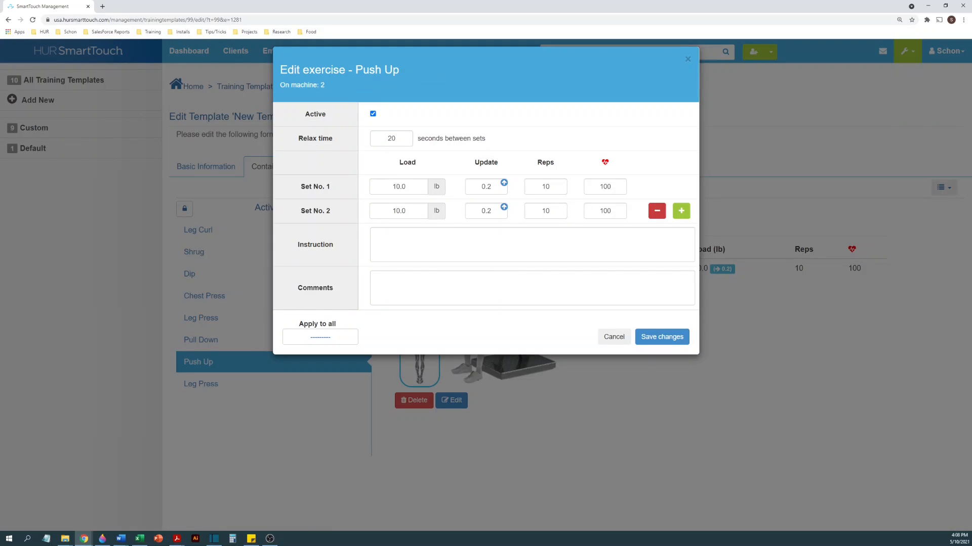
# - Apply the update conditions of Push Up's Set No. 1 to every activity in the training template
pyautogui.click(503, 182)
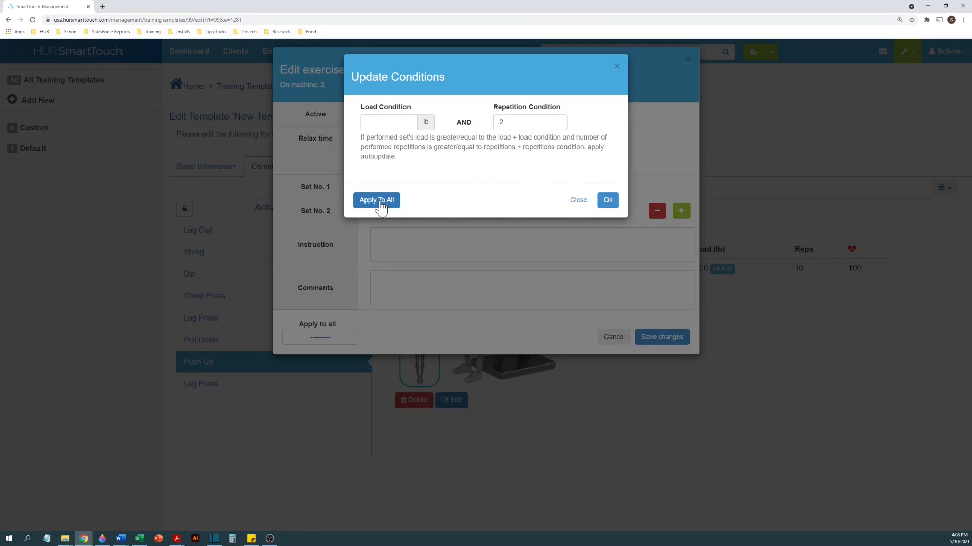
pyautogui.click(381, 207)
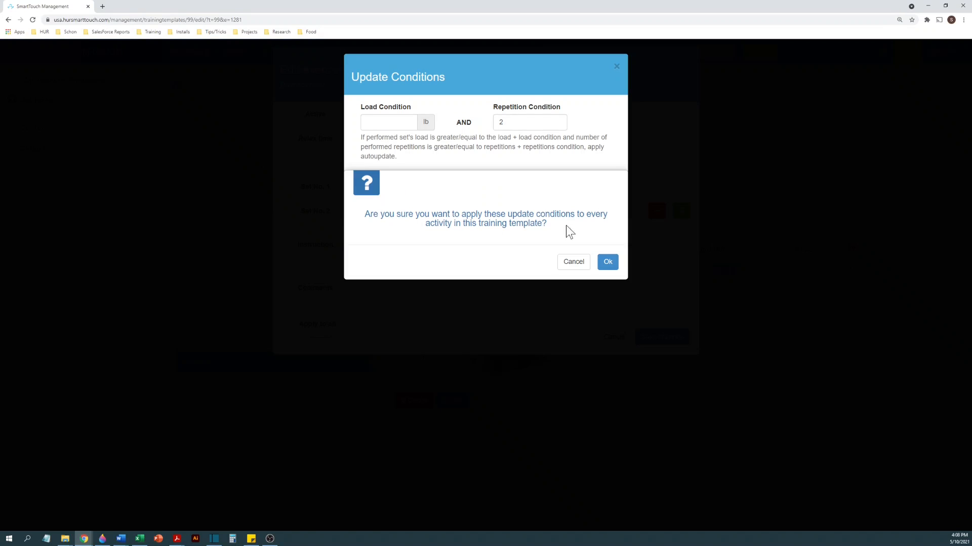
pyautogui.click(607, 262)
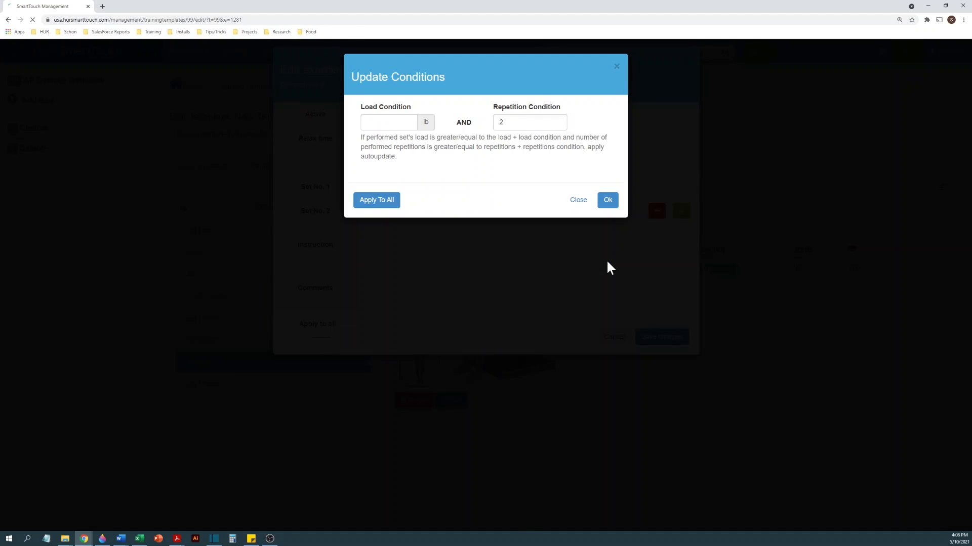
pyautogui.click(606, 198)
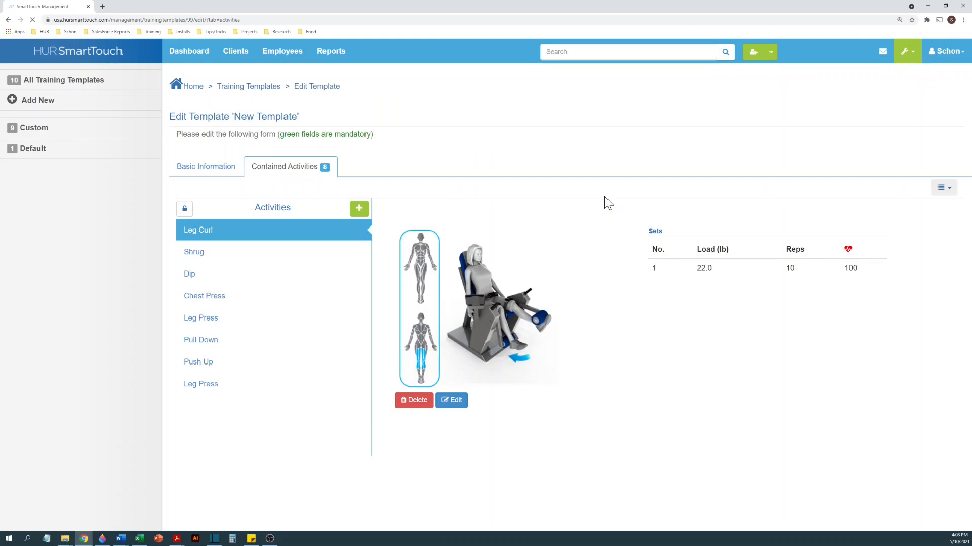
# - Review which Leg Curl settings can be applied to all activities, leave the choice blank, and save the exercise
pyautogui.click(451, 401)
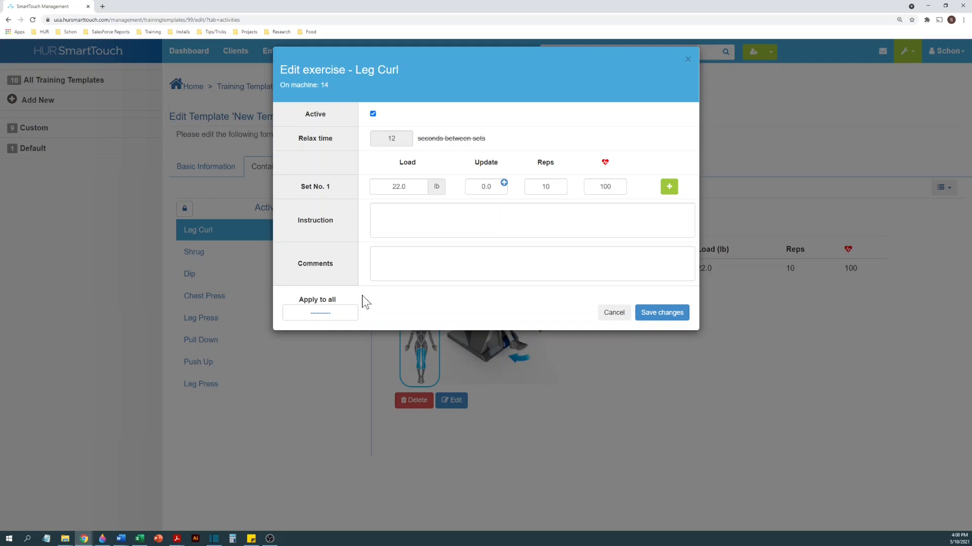
pyautogui.click(341, 316)
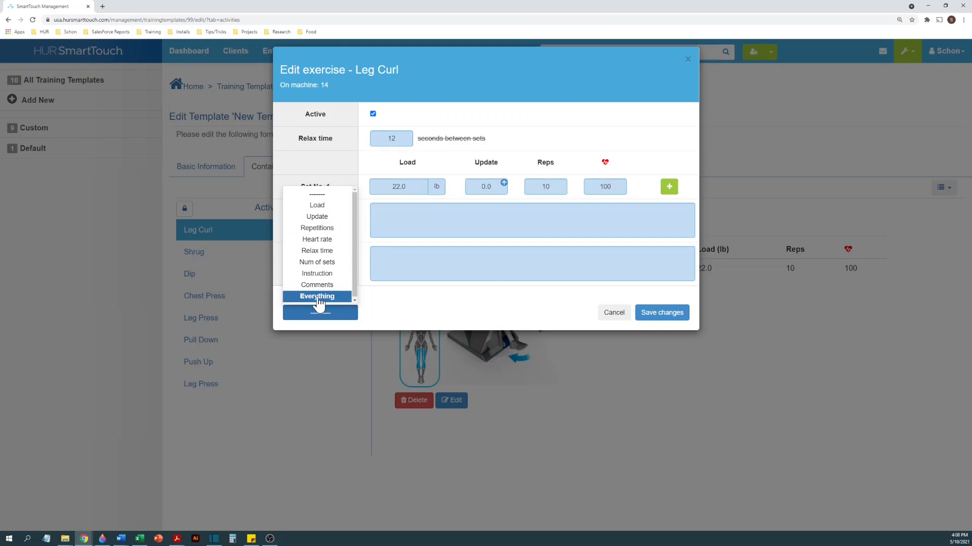
pyautogui.click(387, 309)
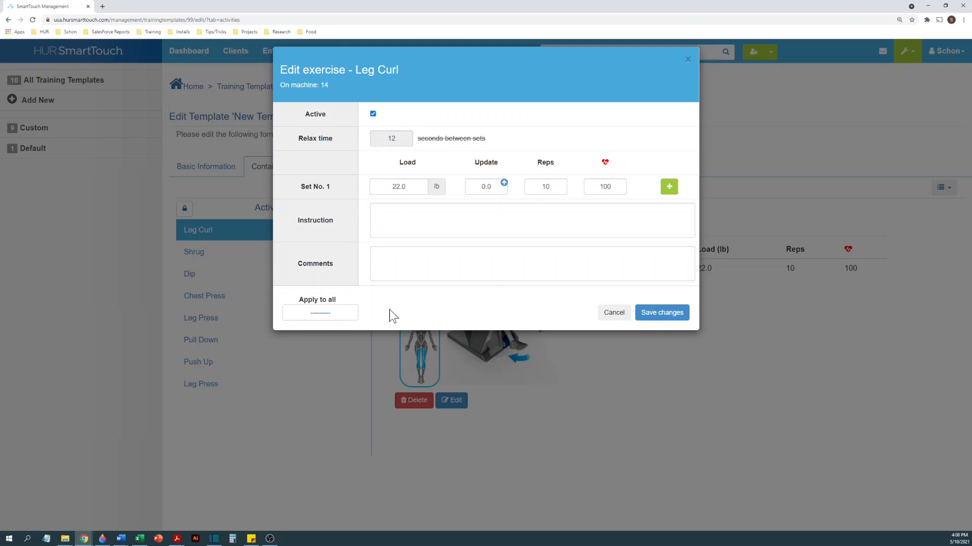
pyautogui.click(662, 317)
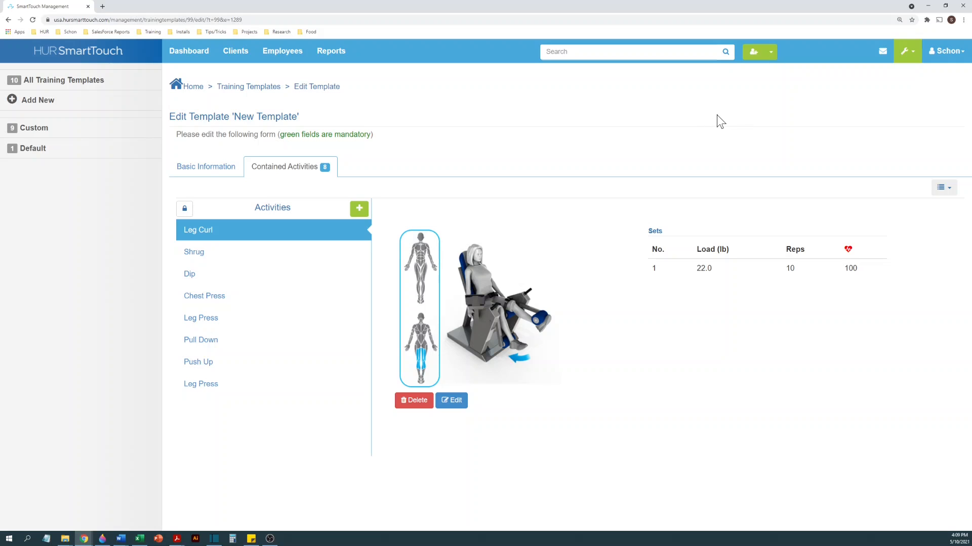
# - Reopen New Template from the training templates list to check its contained activities, and return to the list
pyautogui.click(906, 57)
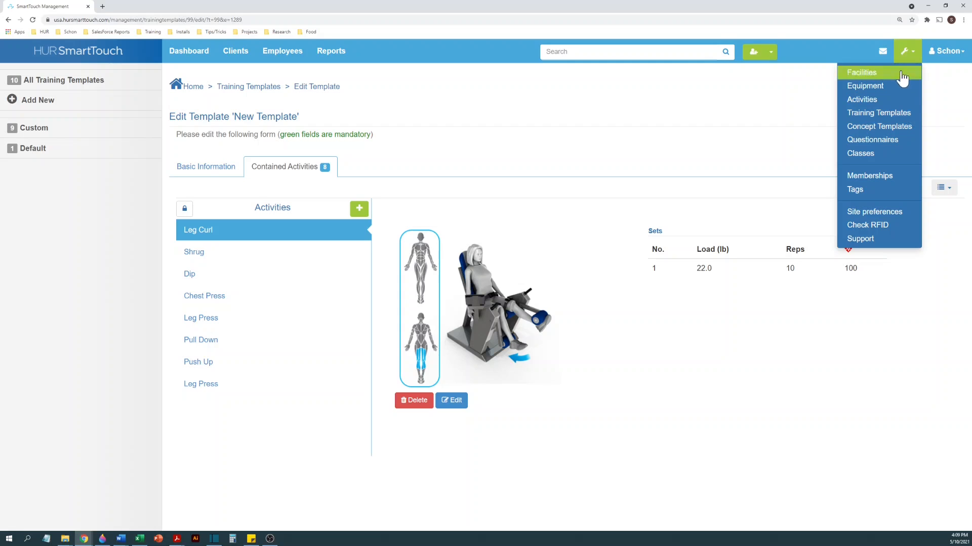
pyautogui.click(894, 117)
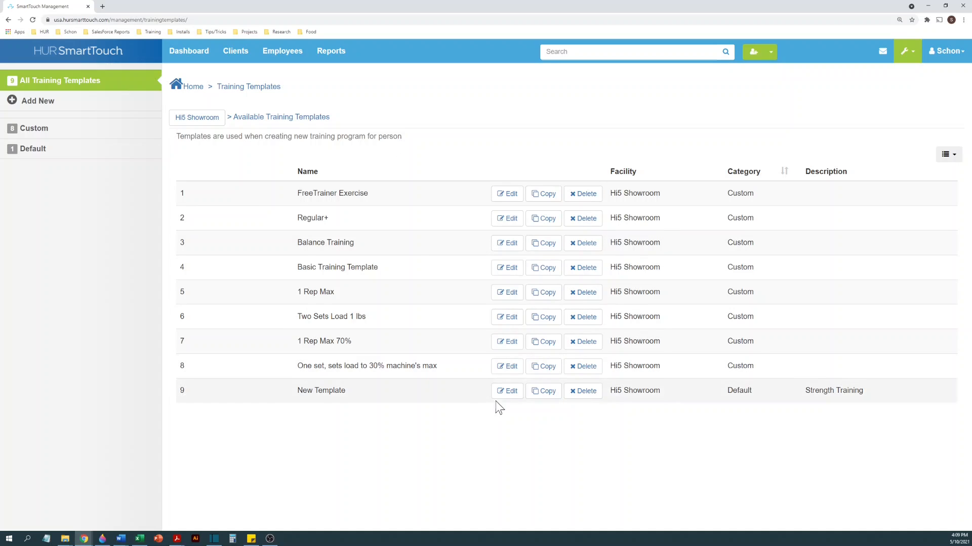
pyautogui.click(502, 398)
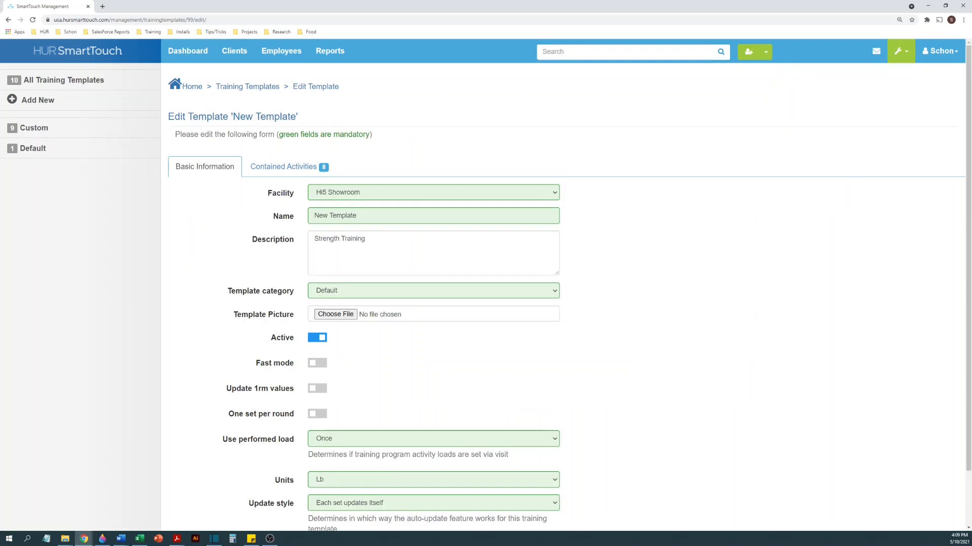
pyautogui.click(279, 170)
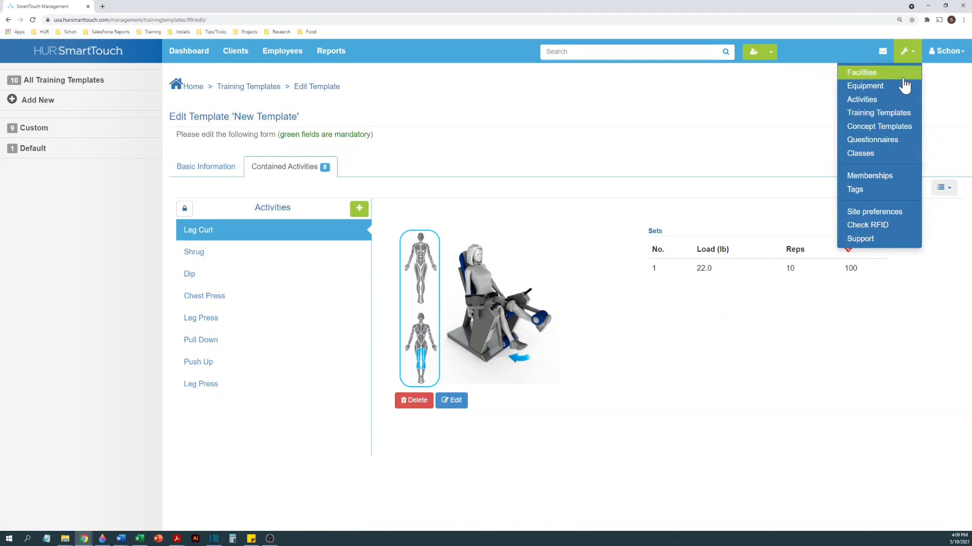
pyautogui.click(232, 90)
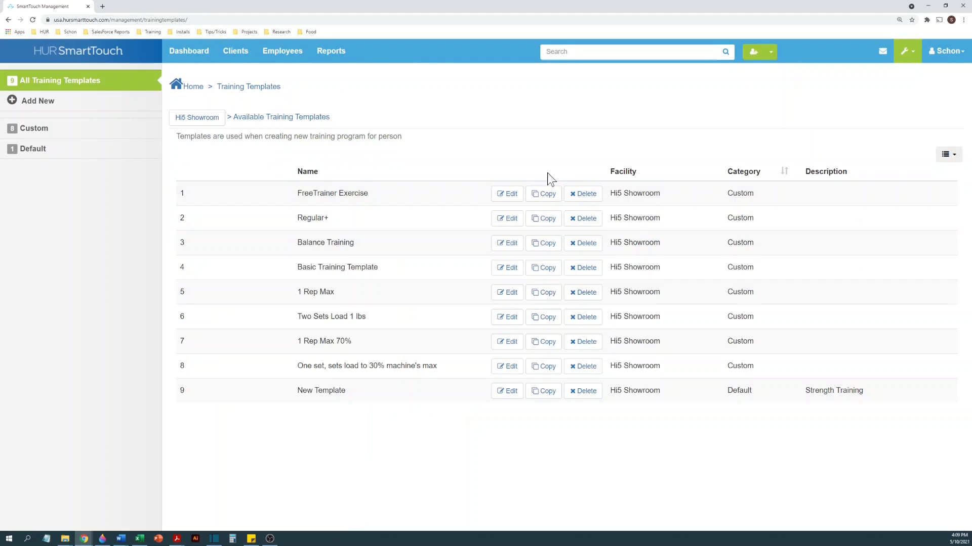
# - Copy the training template New Template as New Template 2 and view the contained activities of the copy
pyautogui.click(547, 392)
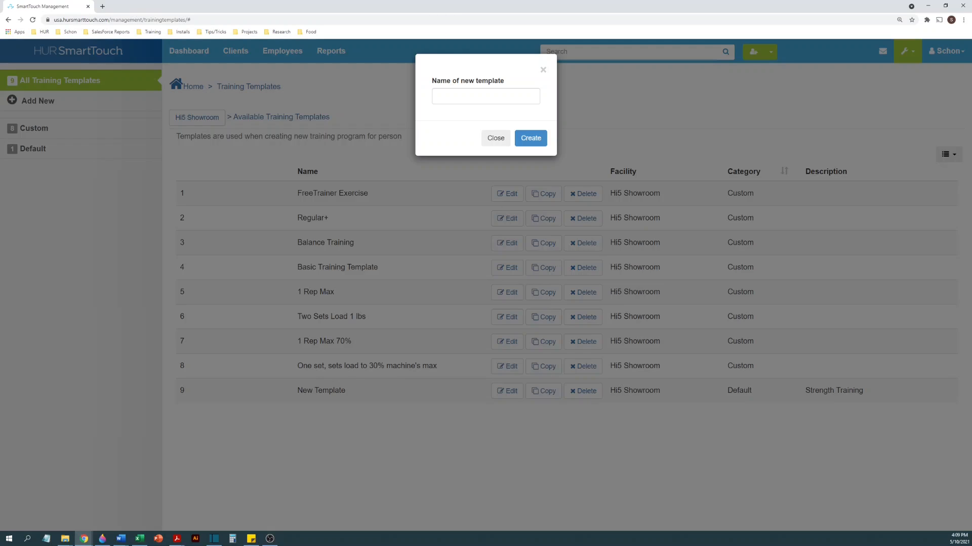
pyautogui.write('New')
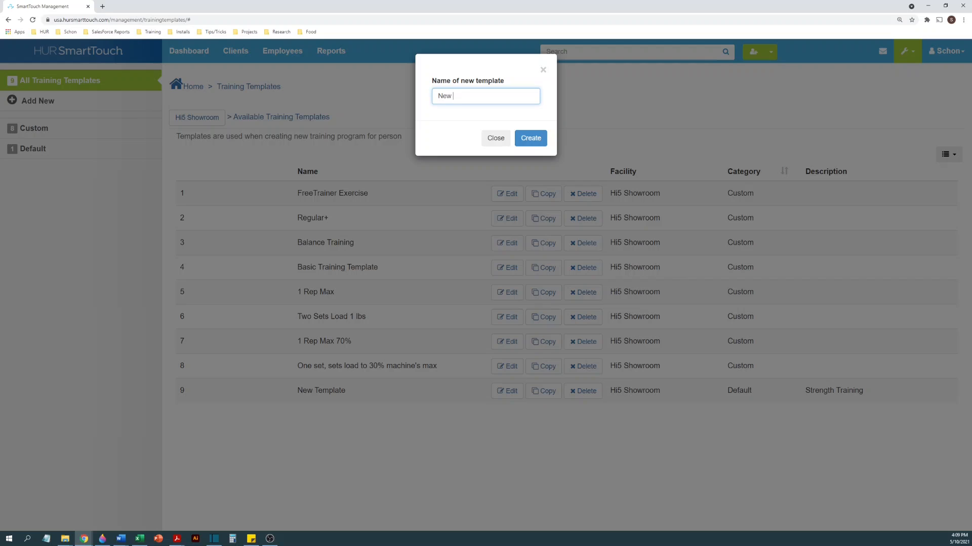
pyautogui.write(' Template 2')
pyautogui.click(532, 139)
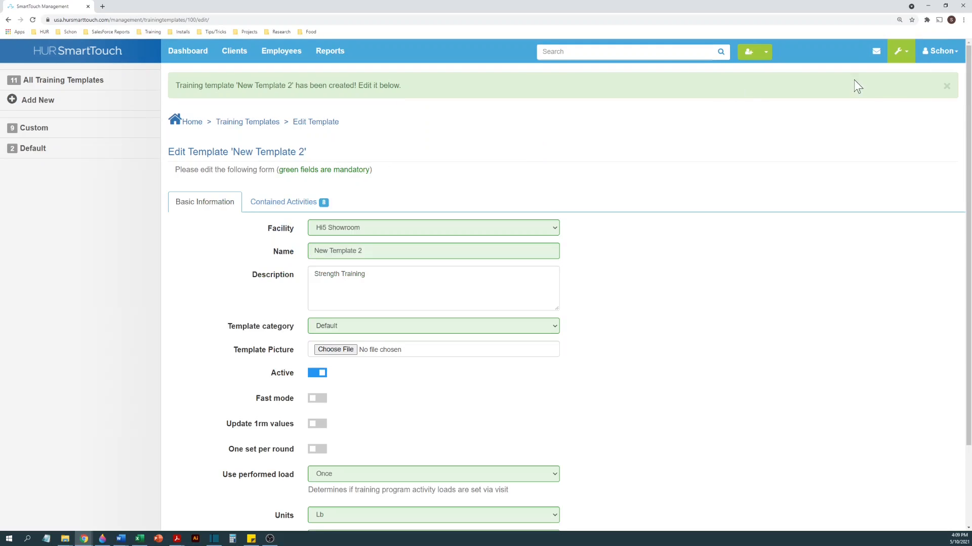
pyautogui.click(945, 87)
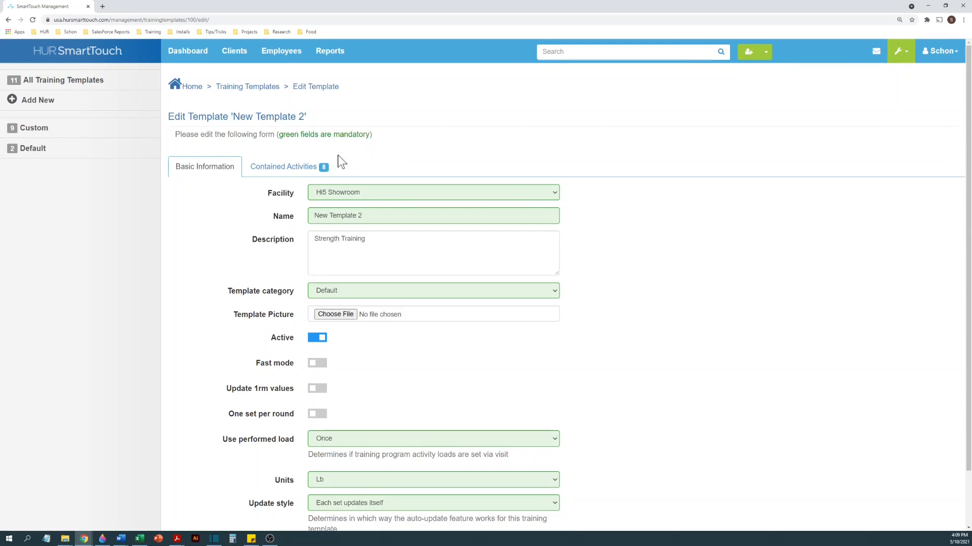
pyautogui.click(297, 171)
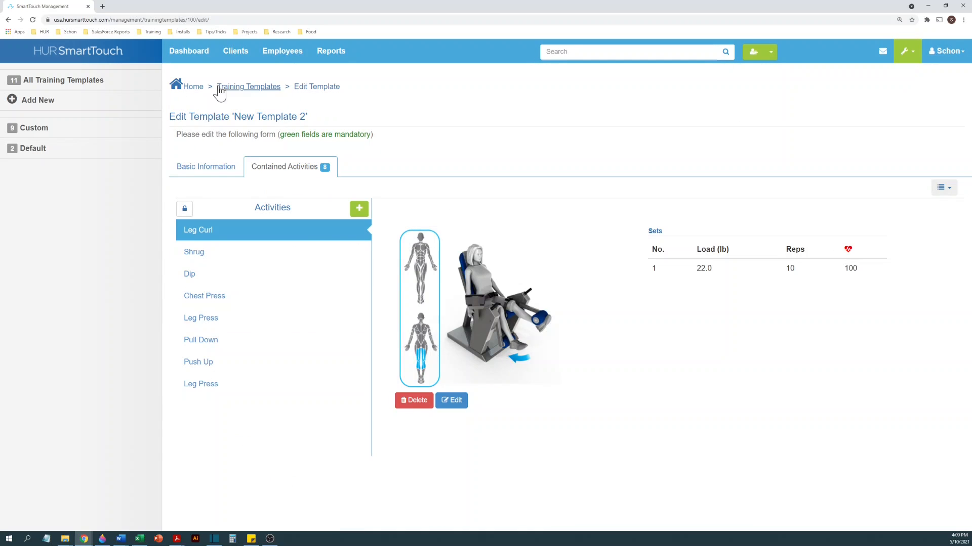
# - Return to the training templates list and delete New Template 2
pyautogui.click(238, 90)
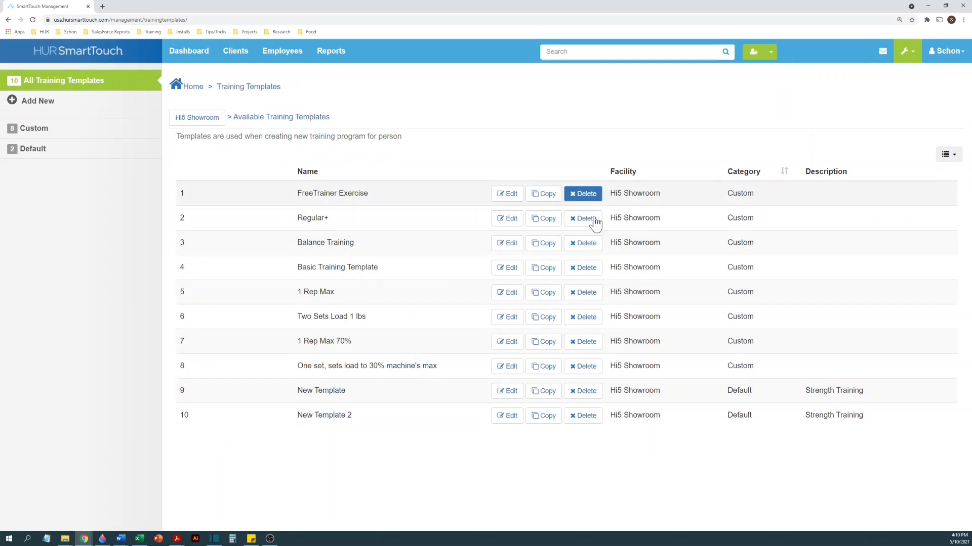
pyautogui.click(582, 416)
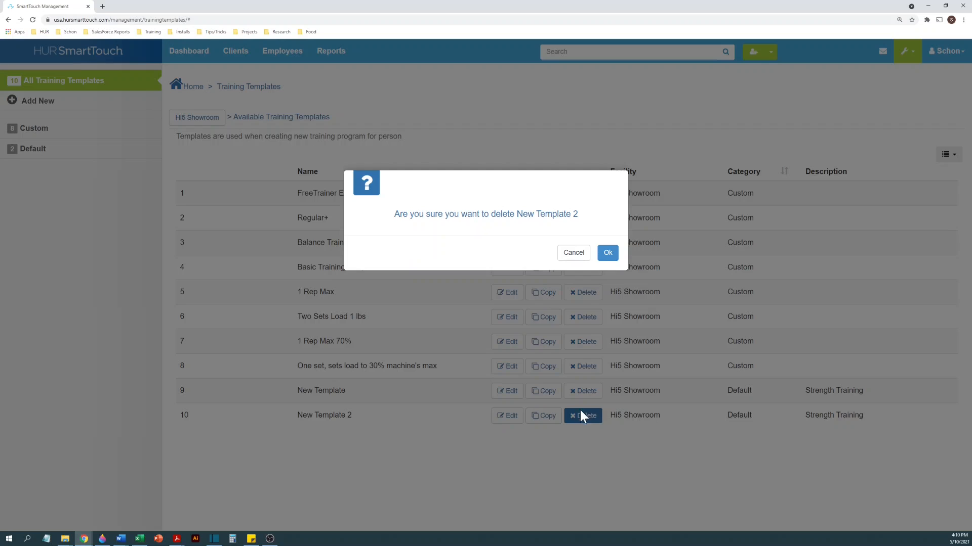
pyautogui.click(608, 253)
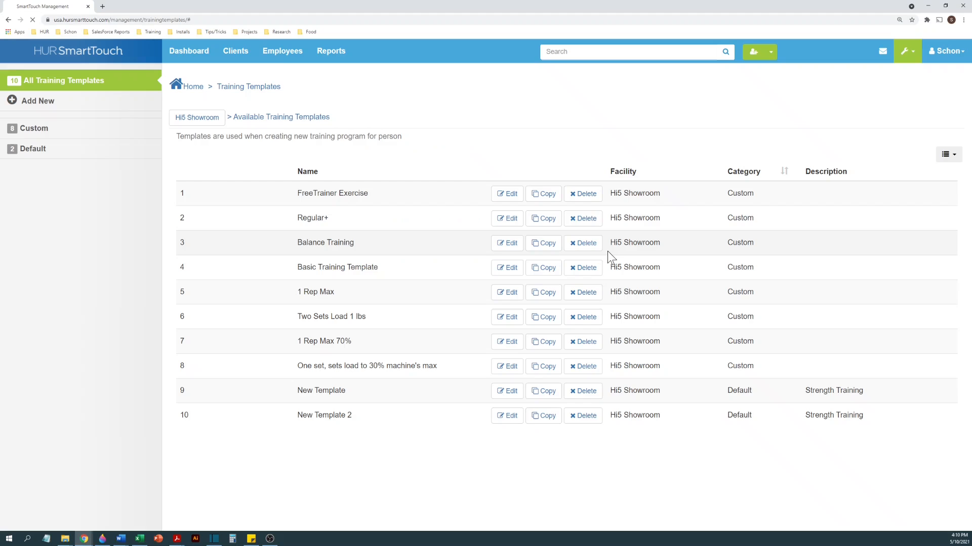